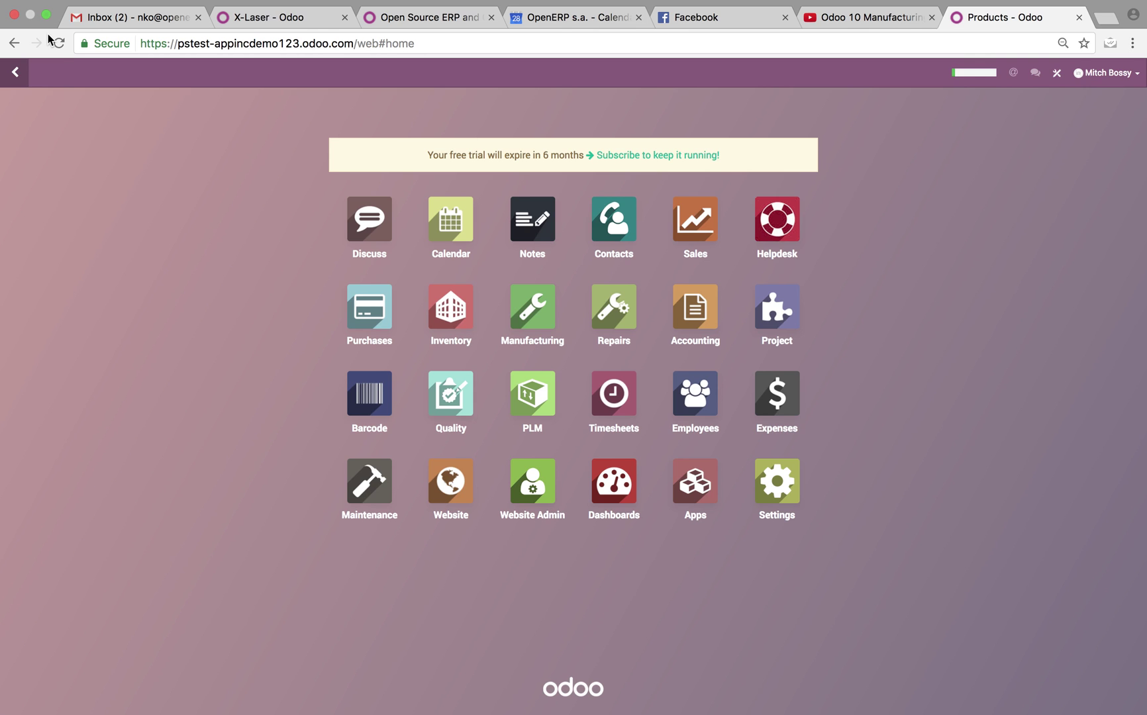
# - Go to the Control Points list under Quality Control in the Quality app
pyautogui.click(462, 409)
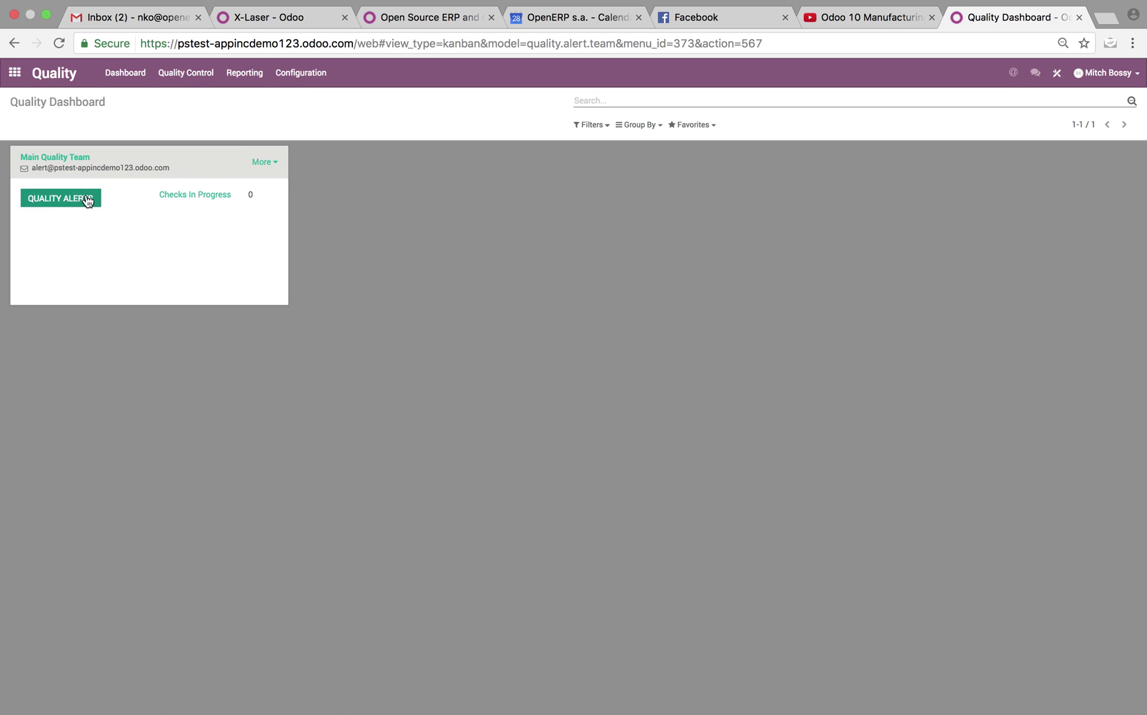
pyautogui.click(206, 74)
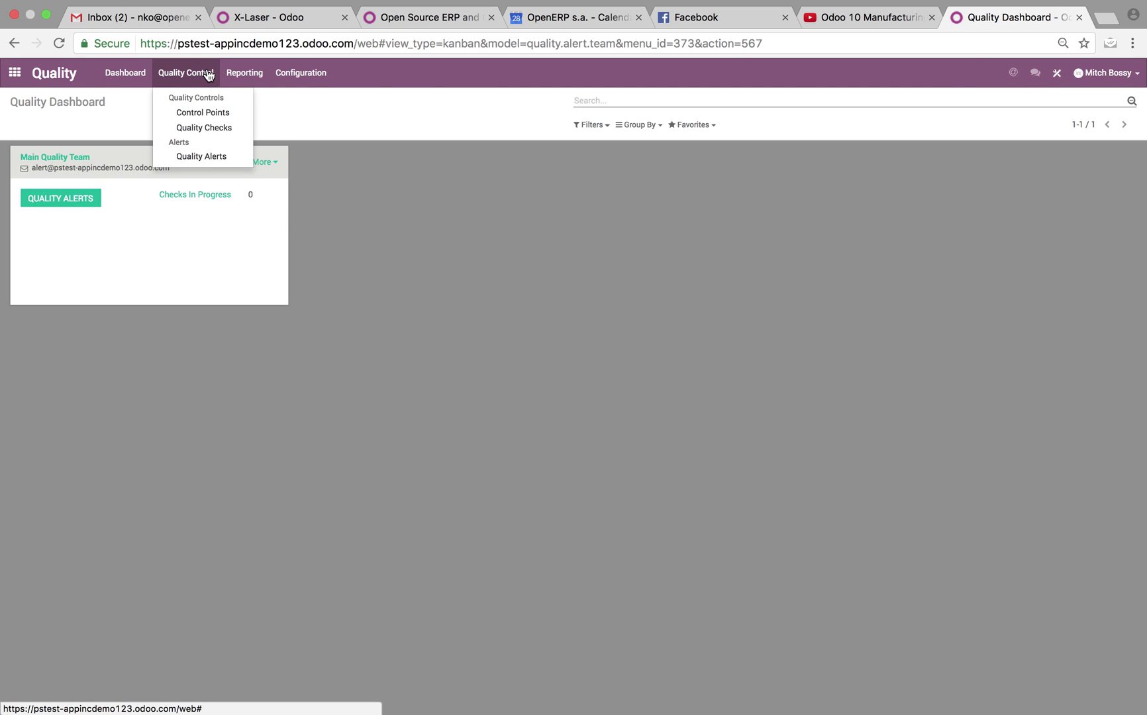
pyautogui.click(204, 112)
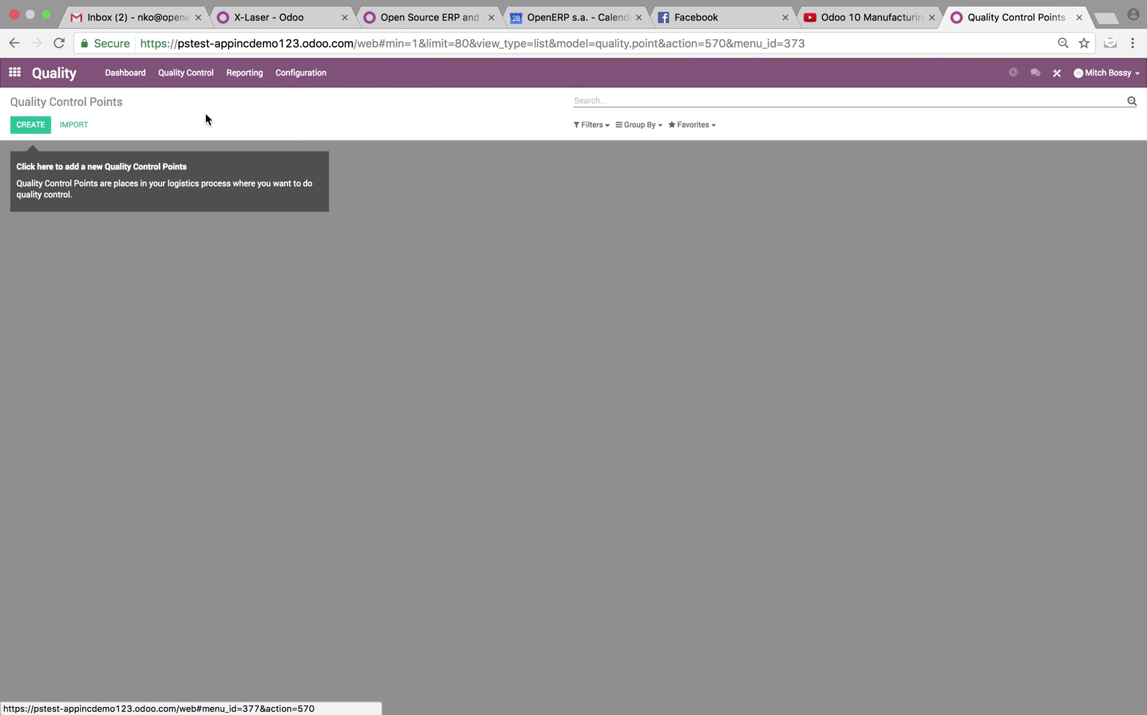
# - Start a new control point titled 'Product Check' for ProTek Composite Wear Pads
pyautogui.click(47, 125)
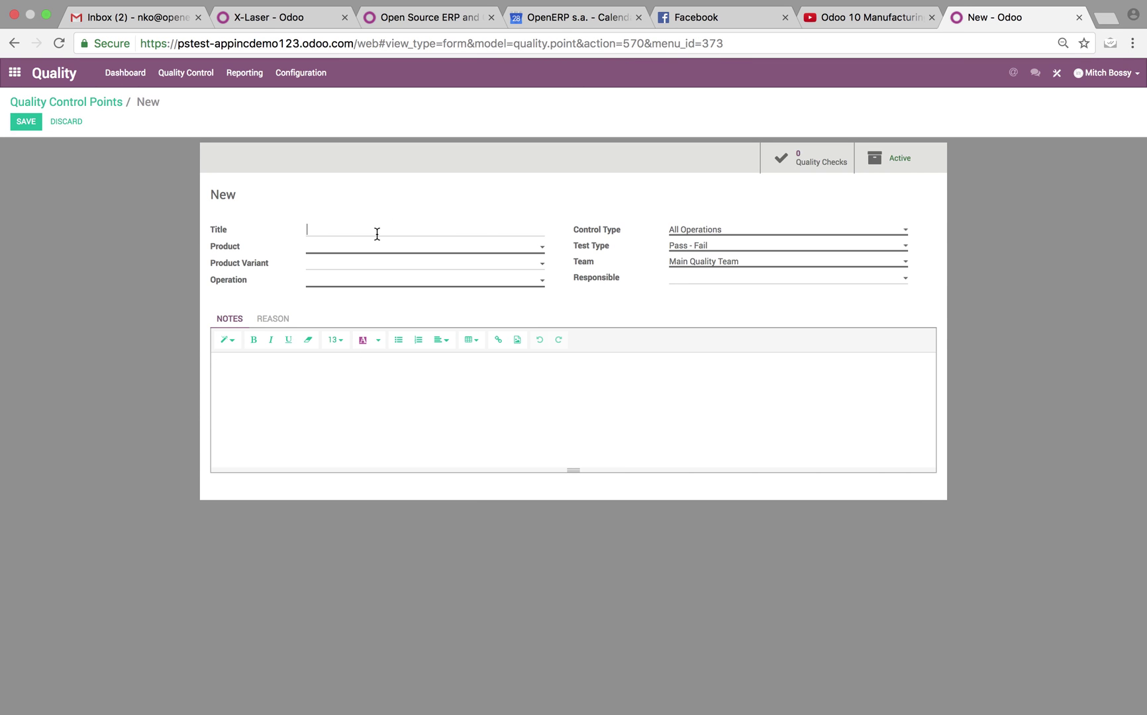
pyautogui.write('Product Check')
pyautogui.click(368, 248)
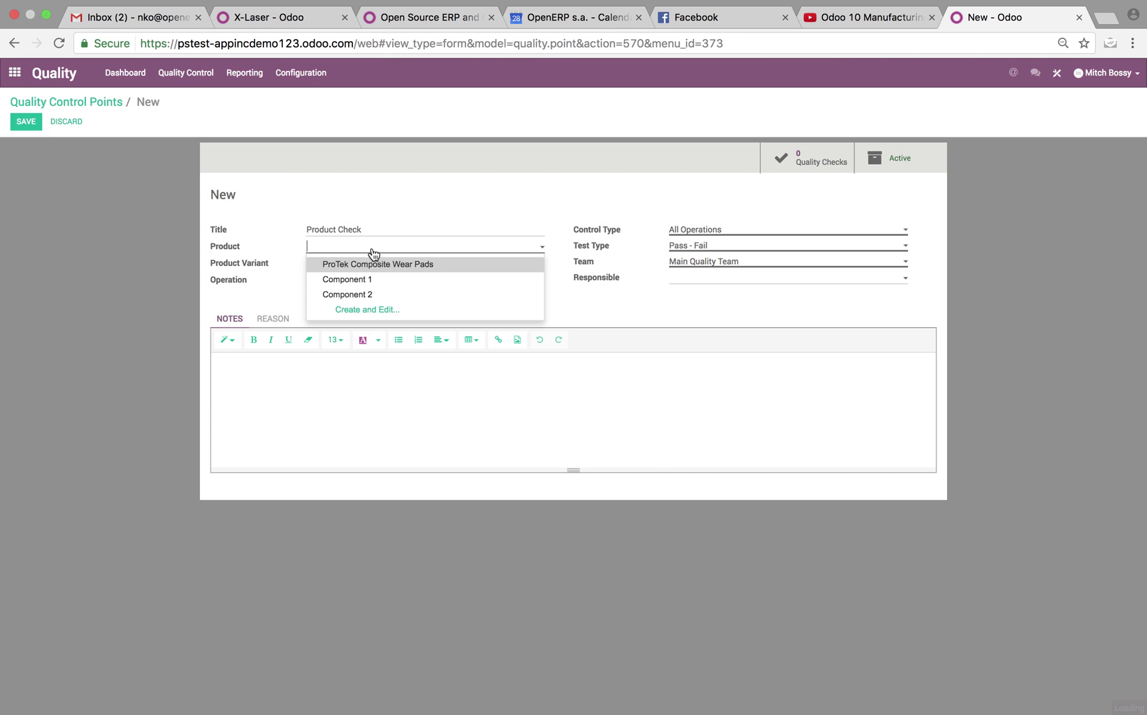
pyautogui.click(406, 264)
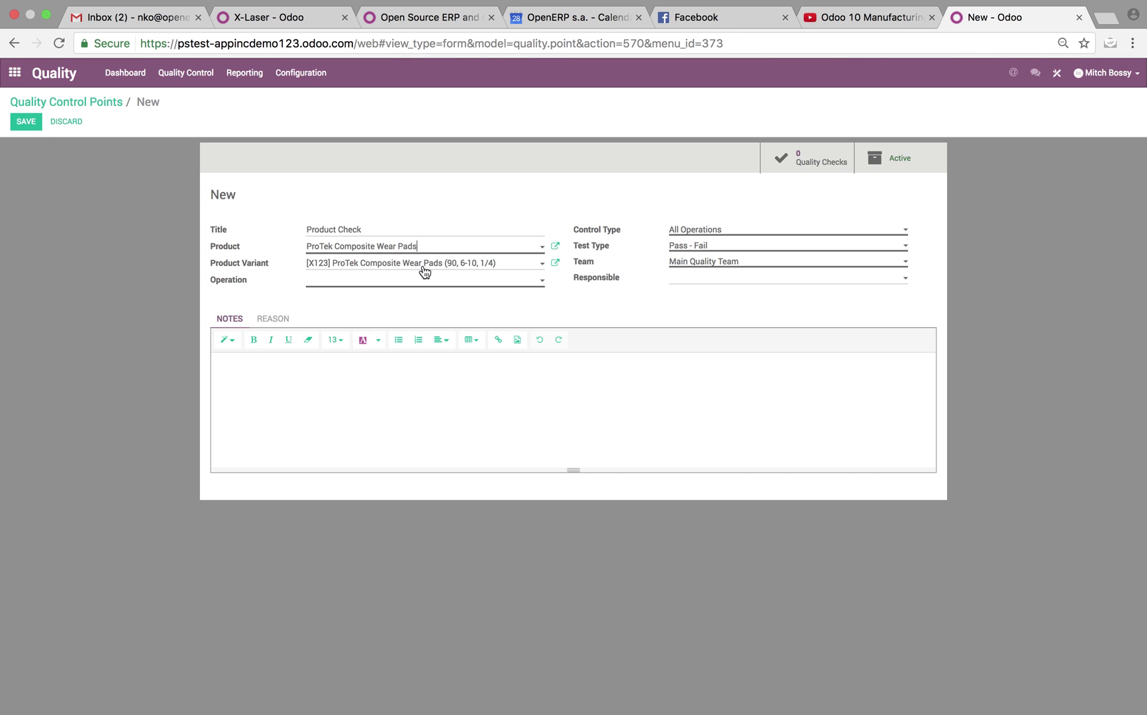
pyautogui.click(310, 284)
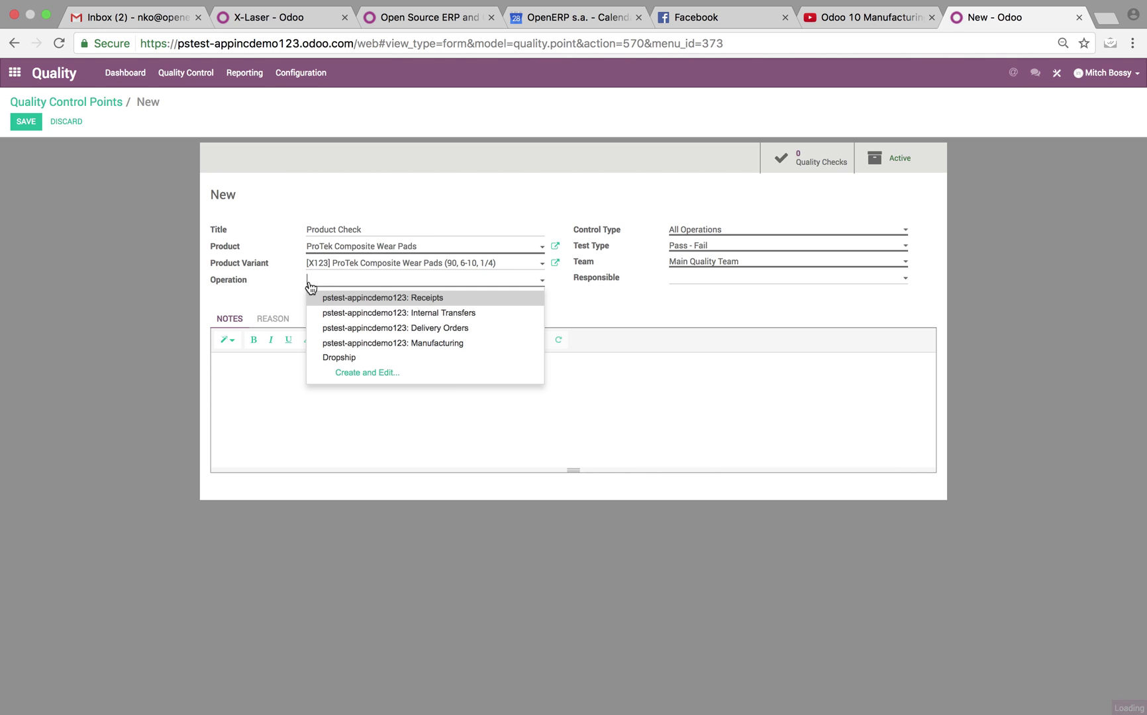
# - Set the control point's operation to Manufacturing and workcenter to Fabrication
pyautogui.click(465, 344)
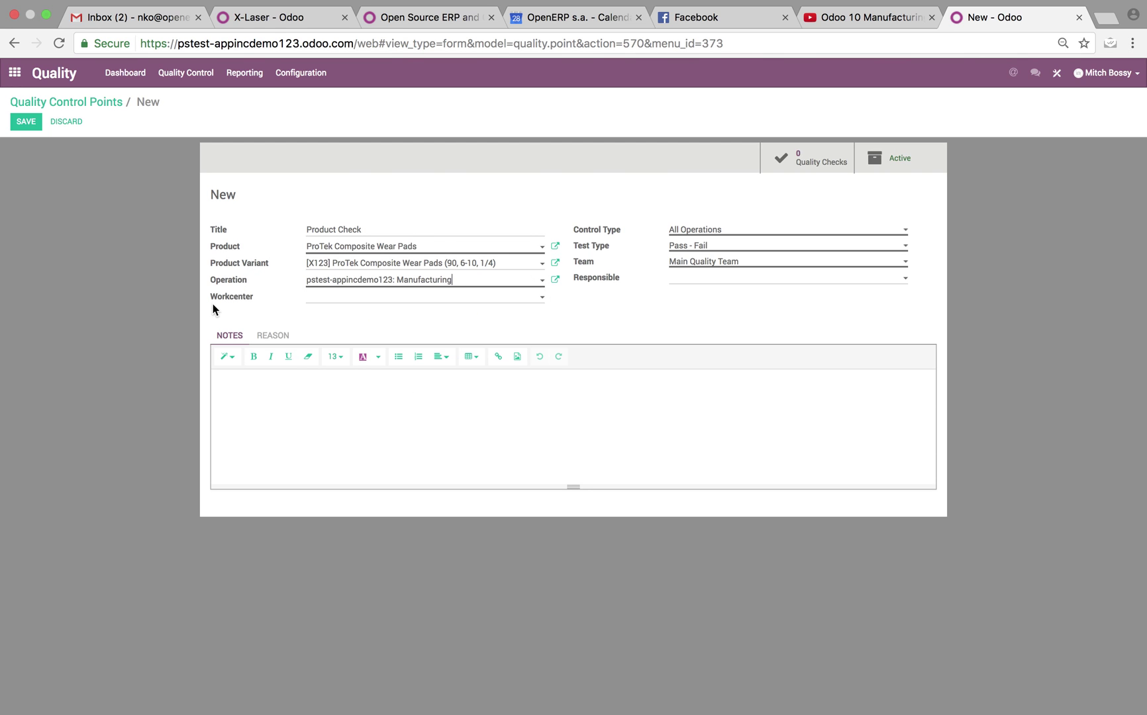
pyautogui.click(336, 302)
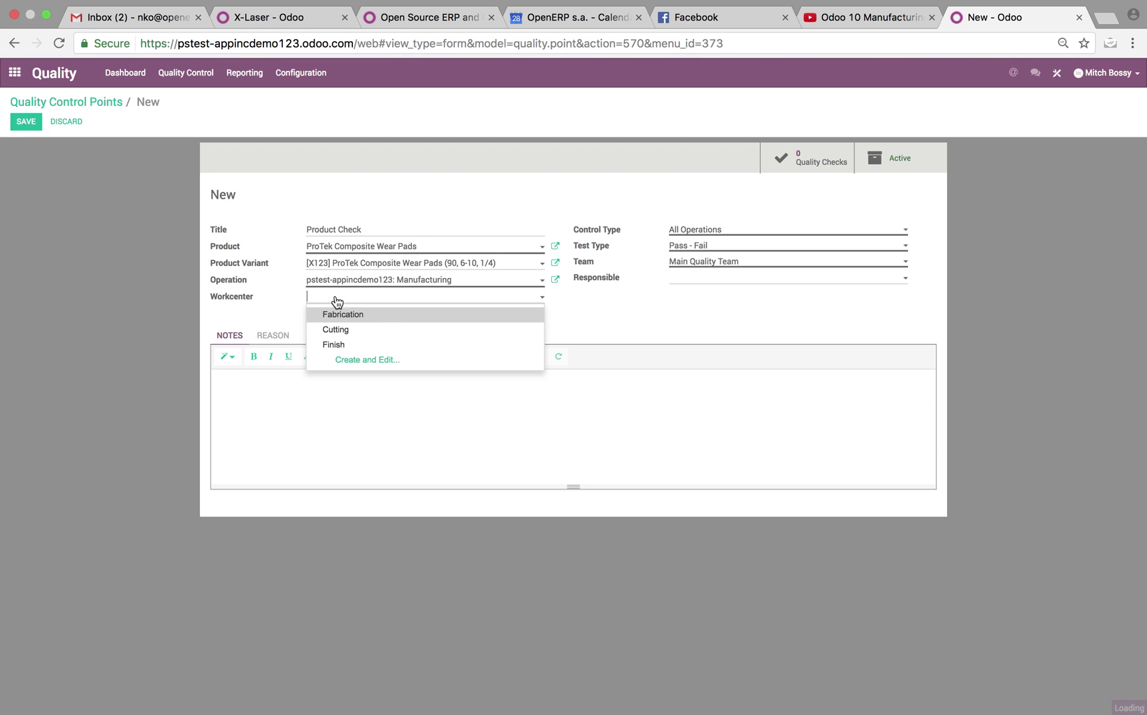
pyautogui.click(404, 315)
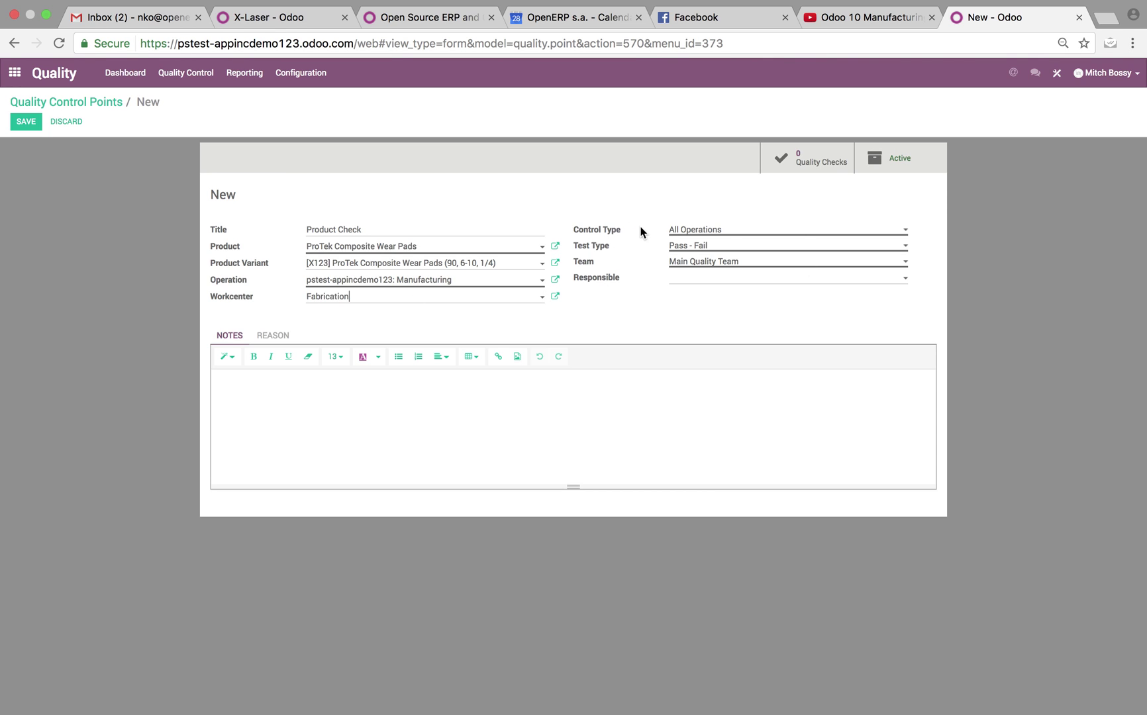
# - Try the Randomly and Periodically (Day(s)) control types, then settle on All Operations
pyautogui.click(693, 230)
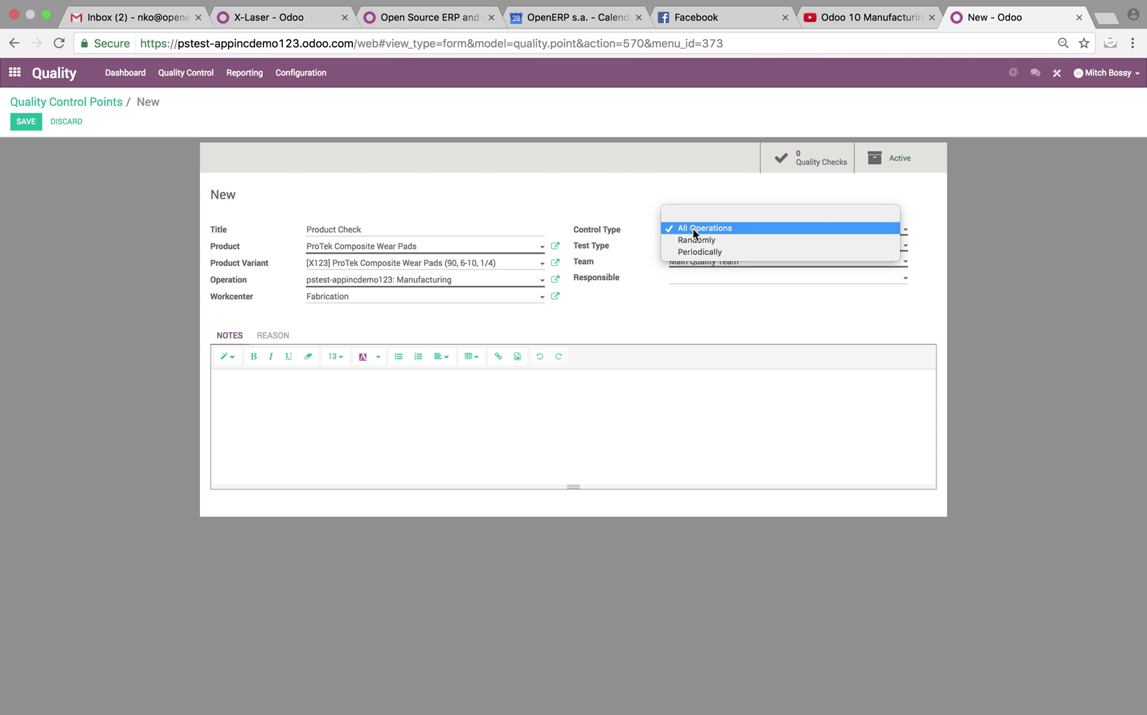
pyautogui.click(748, 240)
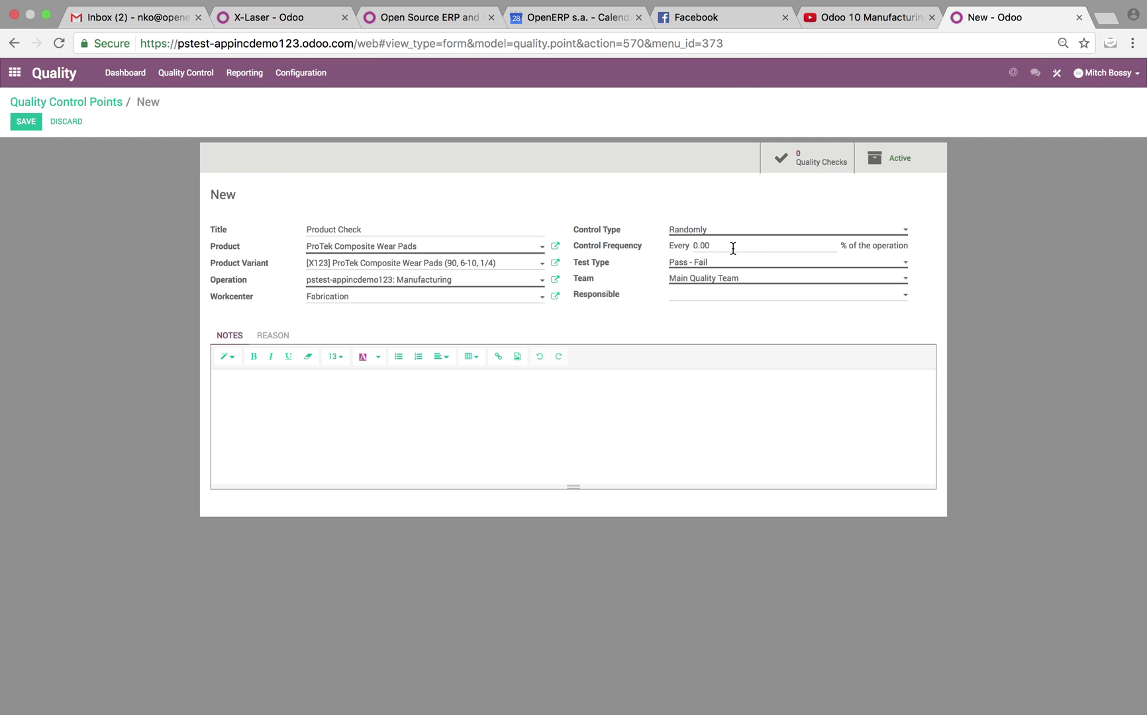
pyautogui.click(748, 235)
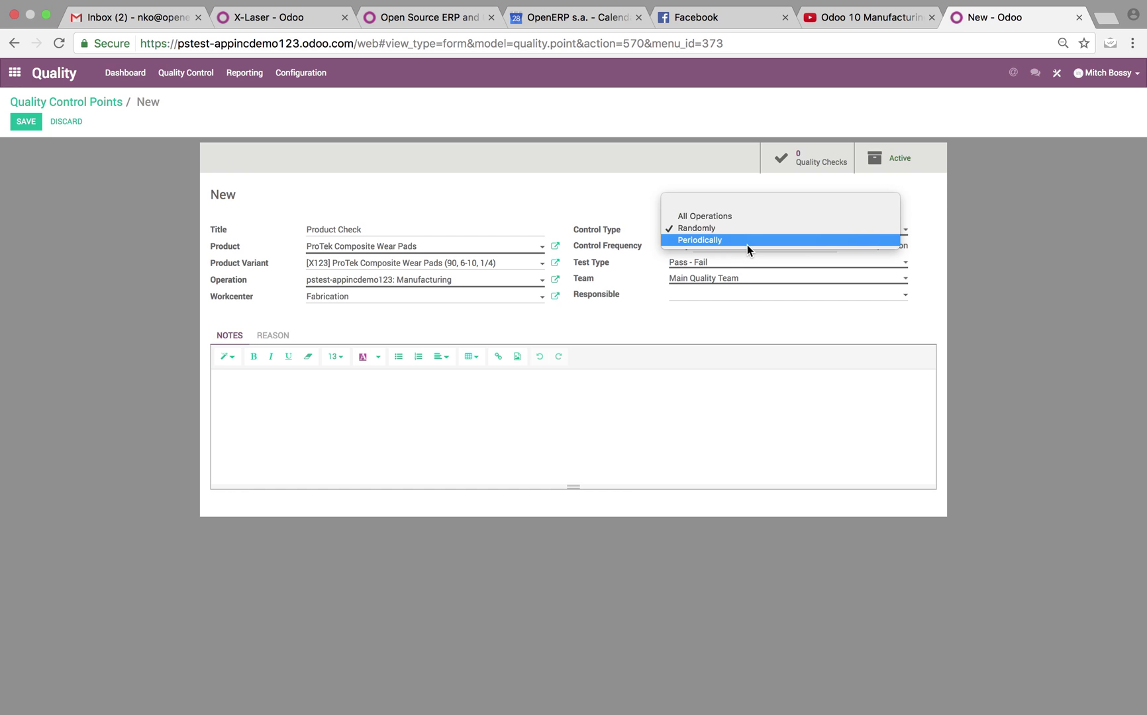
pyautogui.click(748, 244)
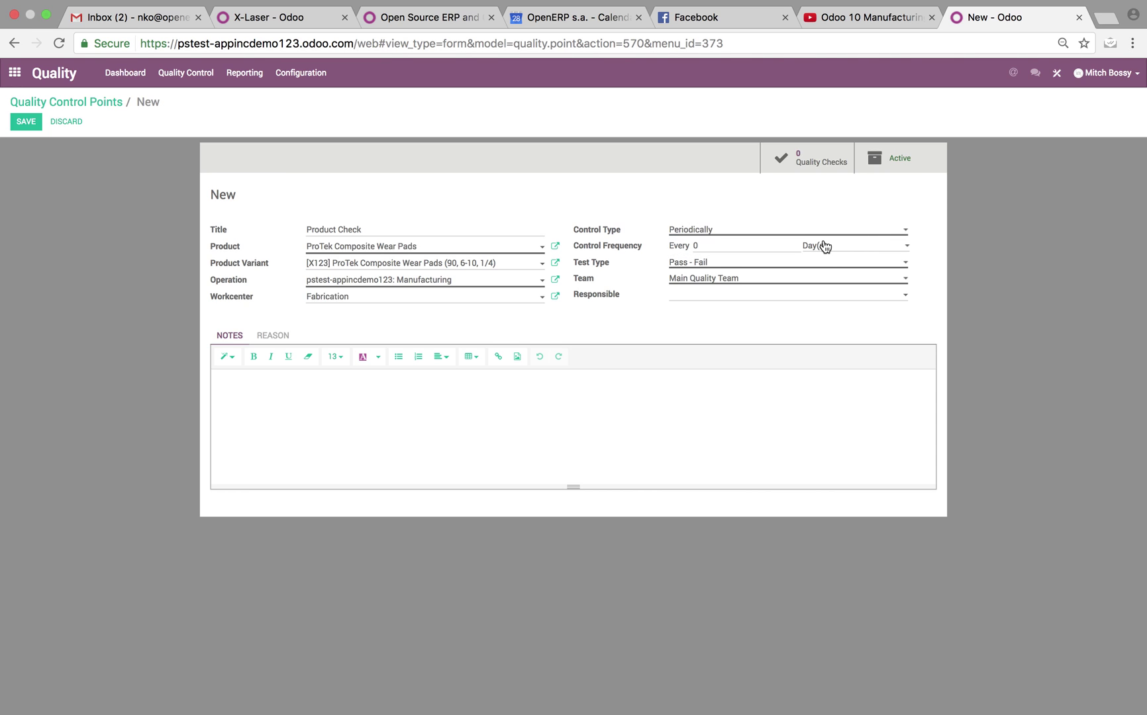
pyautogui.click(826, 247)
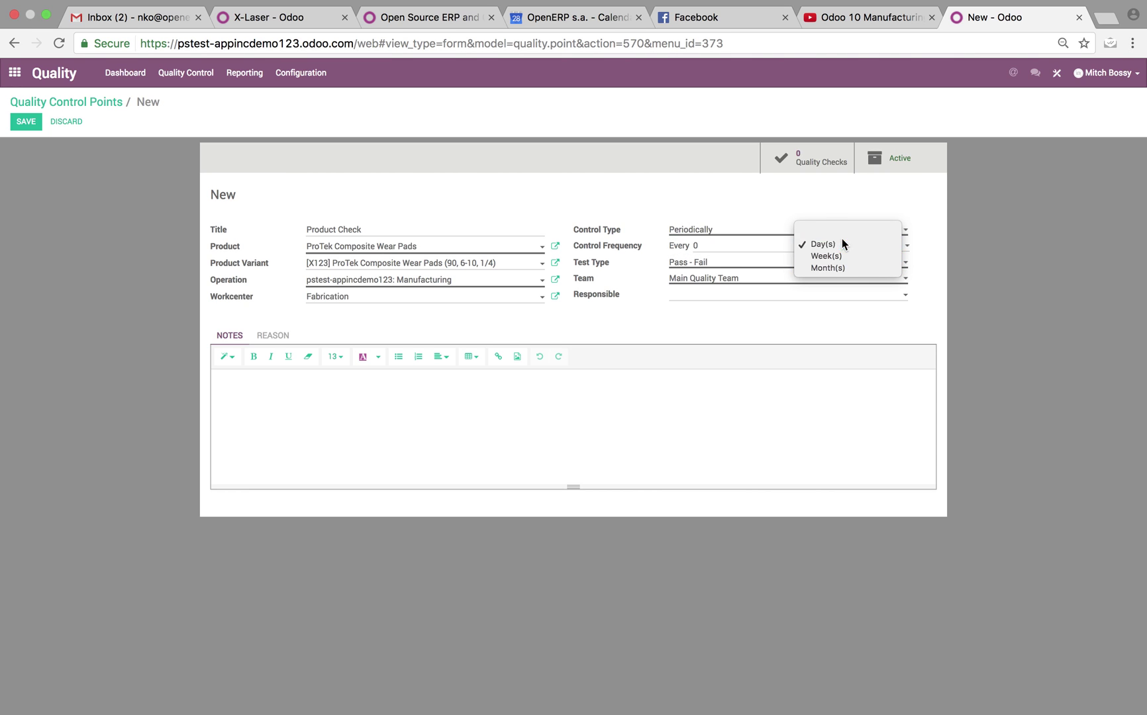
pyautogui.click(841, 242)
pyautogui.click(768, 228)
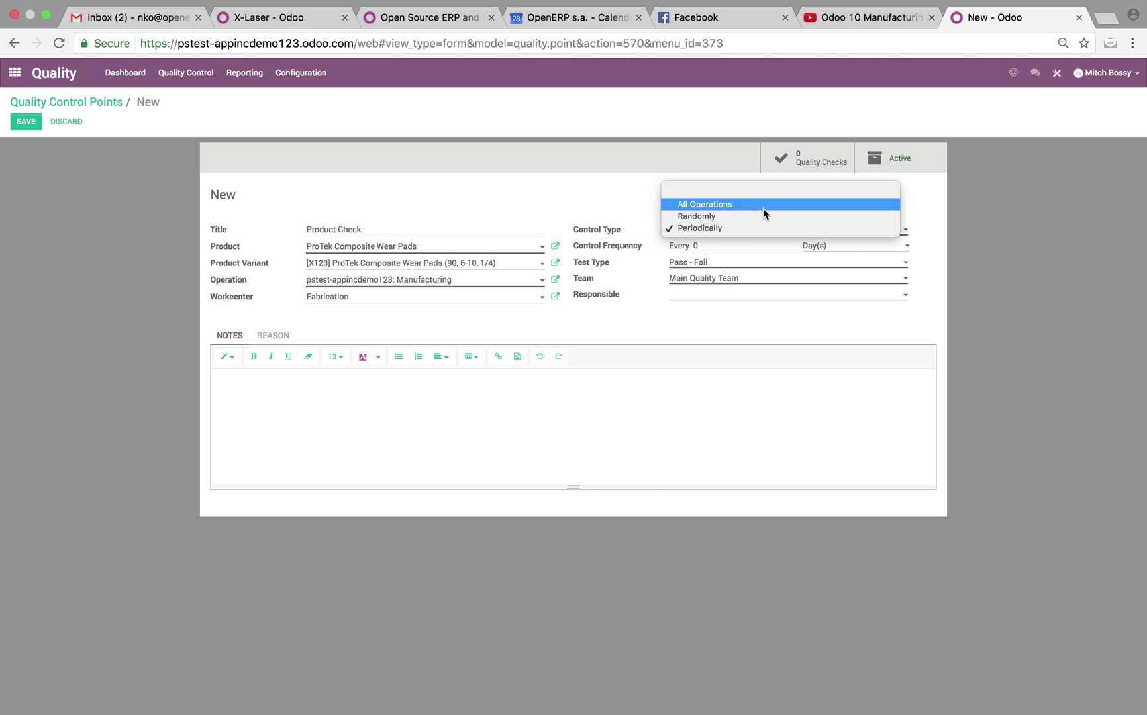
pyautogui.click(763, 205)
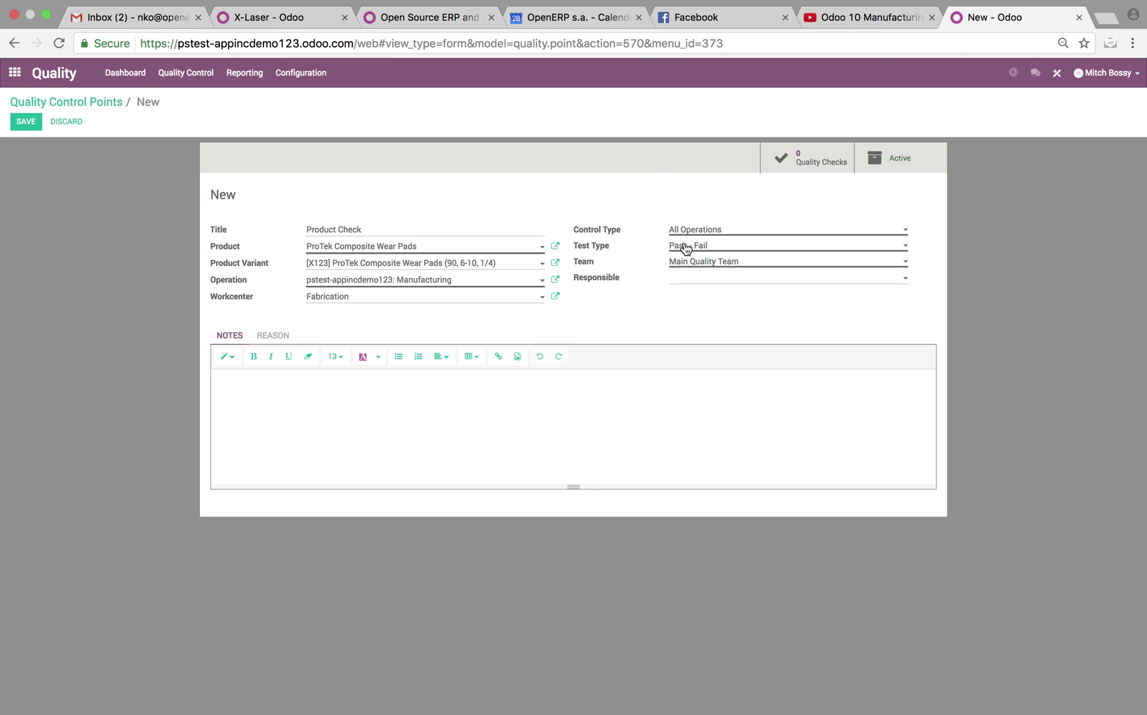
pyautogui.click(694, 245)
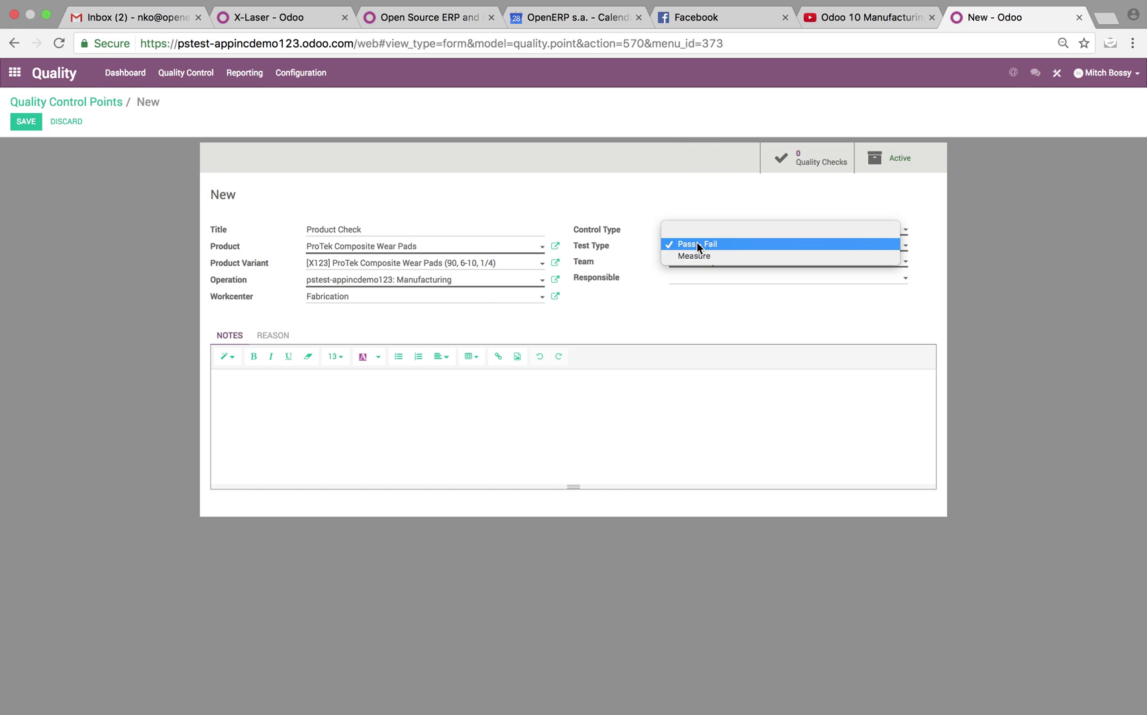
pyautogui.click(699, 254)
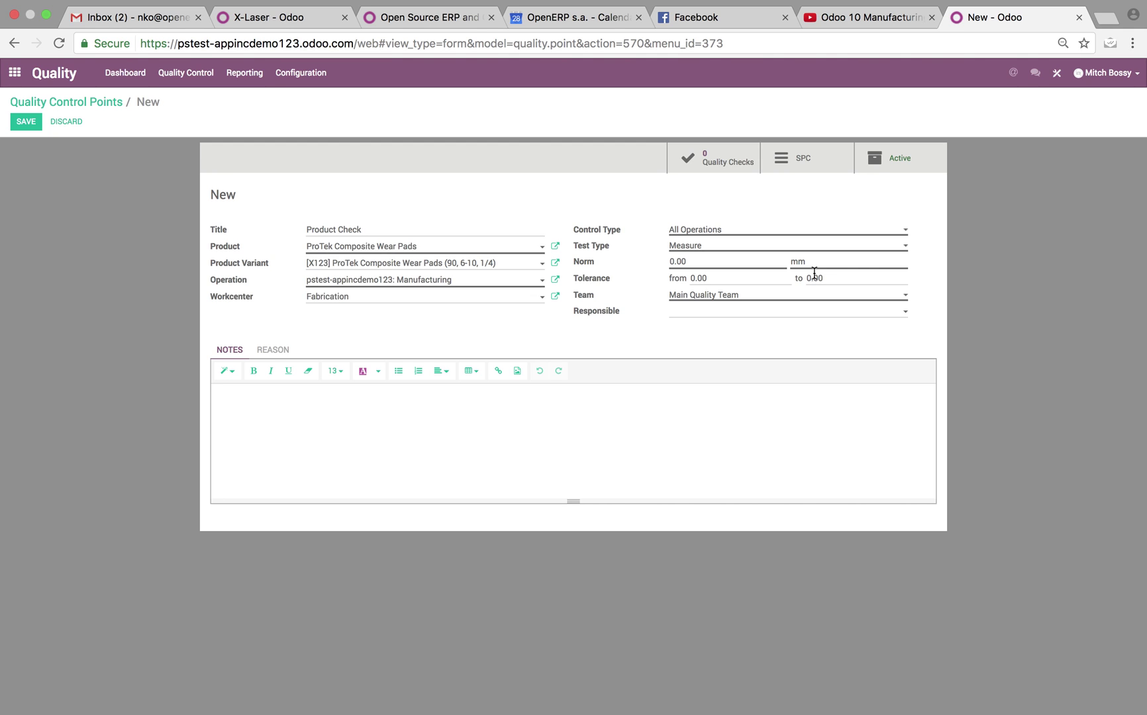
pyautogui.click(758, 251)
pyautogui.click(728, 245)
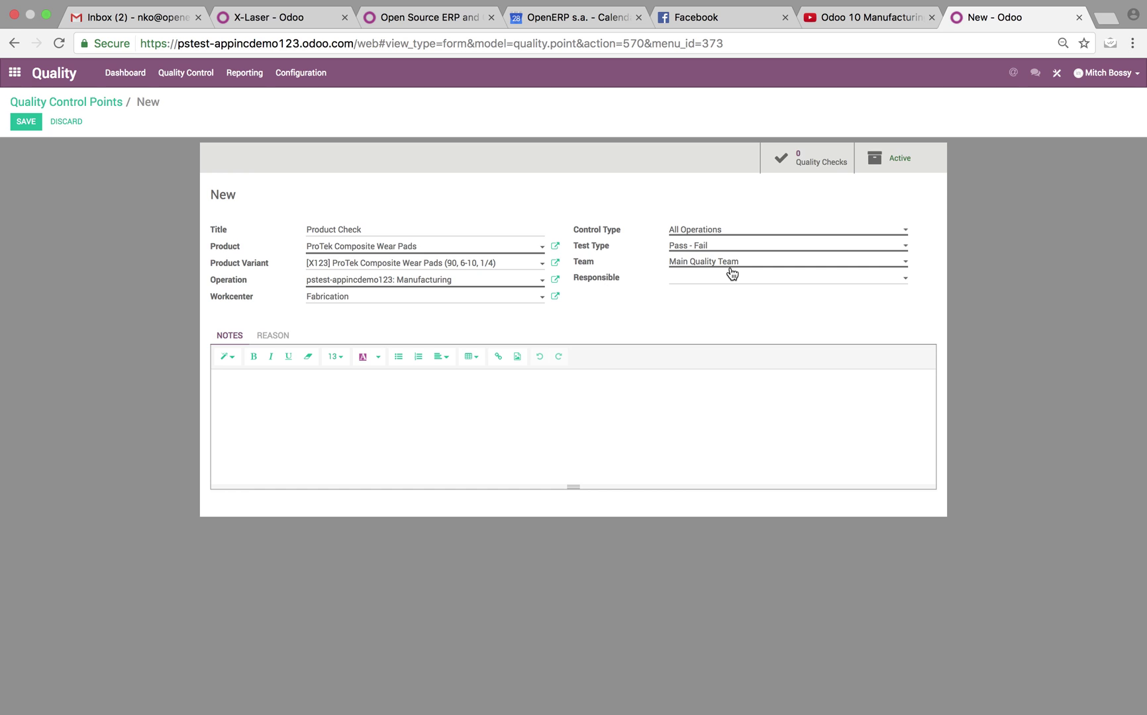
pyautogui.click(728, 266)
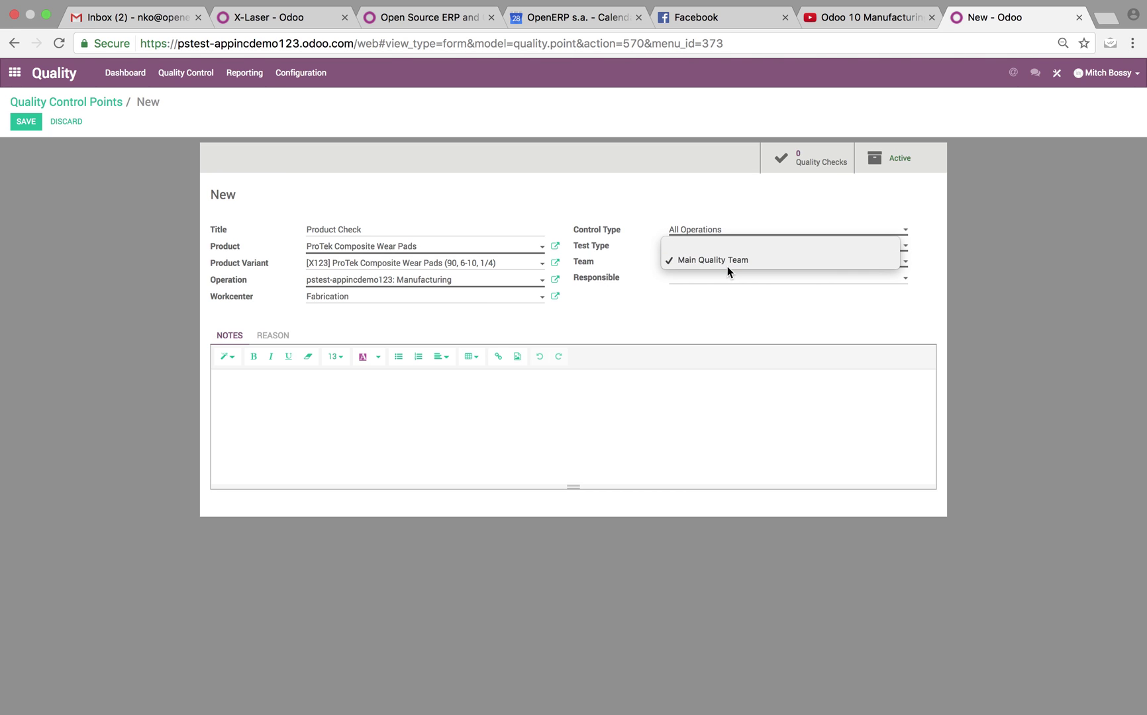
pyautogui.click(730, 267)
pyautogui.click(721, 278)
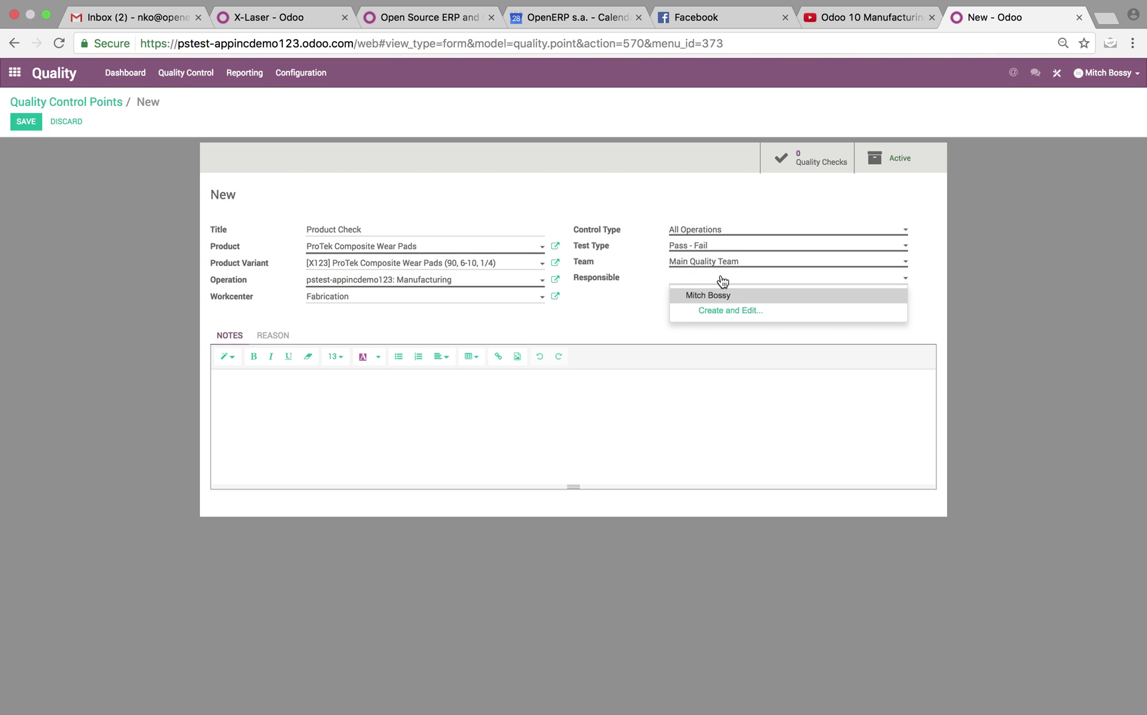
pyautogui.click(652, 295)
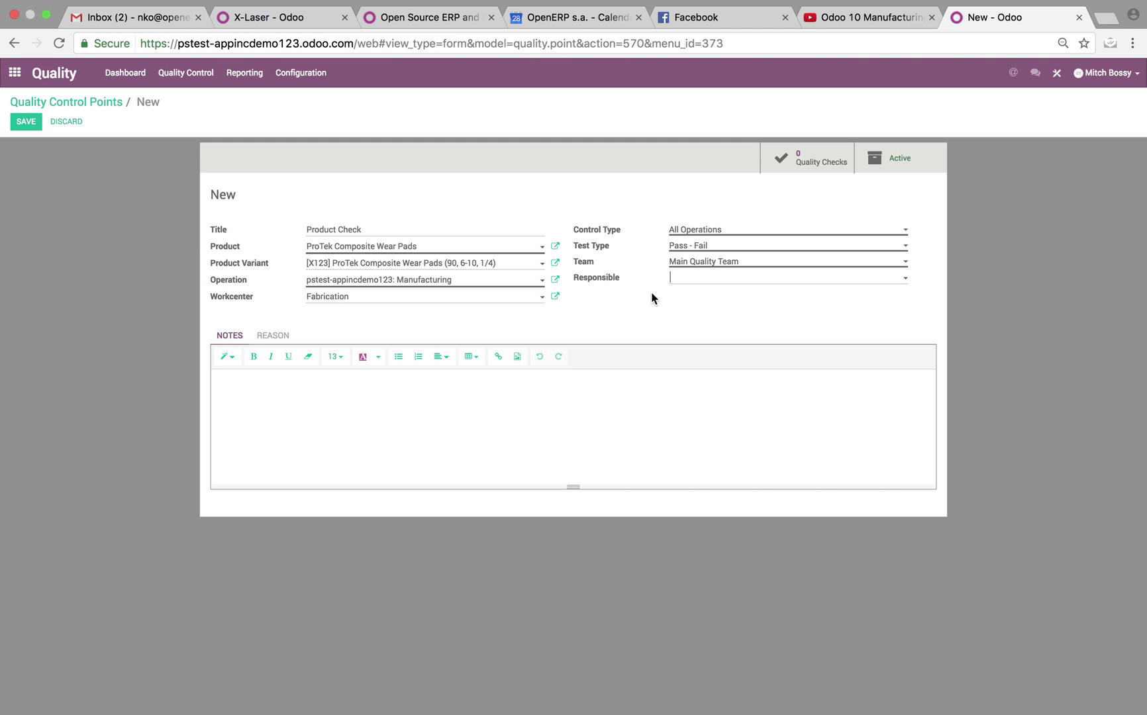
# - Add a bold red operator note 'Please make sure that the fabrication is completed…' and save QCP00001
pyautogui.click(529, 412)
pyautogui.write('Please make sure that the fabricati')
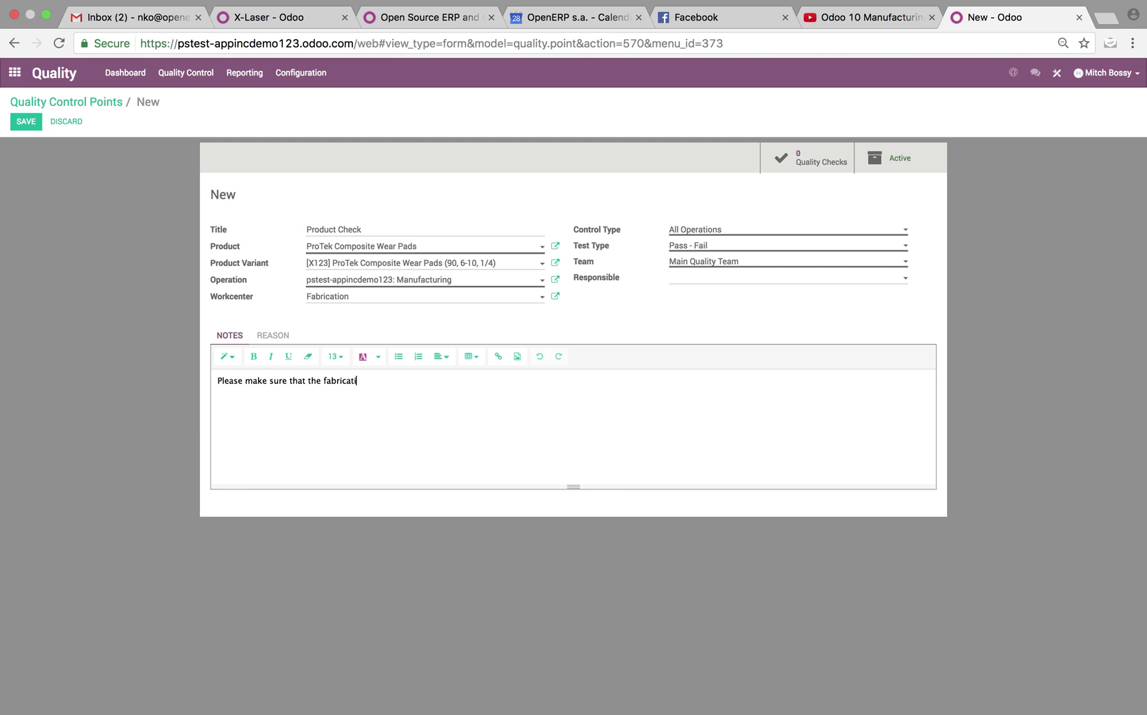
pyautogui.write('on is completed correctly!')
pyautogui.moveTo(476, 386); pyautogui.dragTo(215, 372)
pyautogui.click(251, 360)
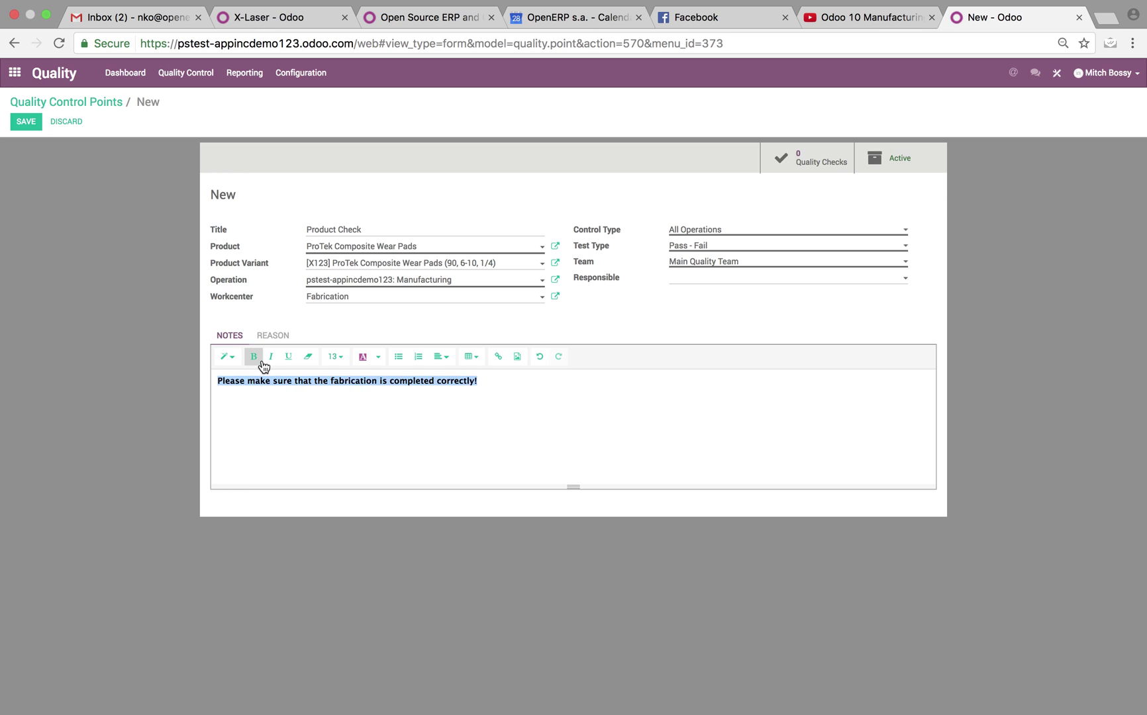
pyautogui.click(378, 358)
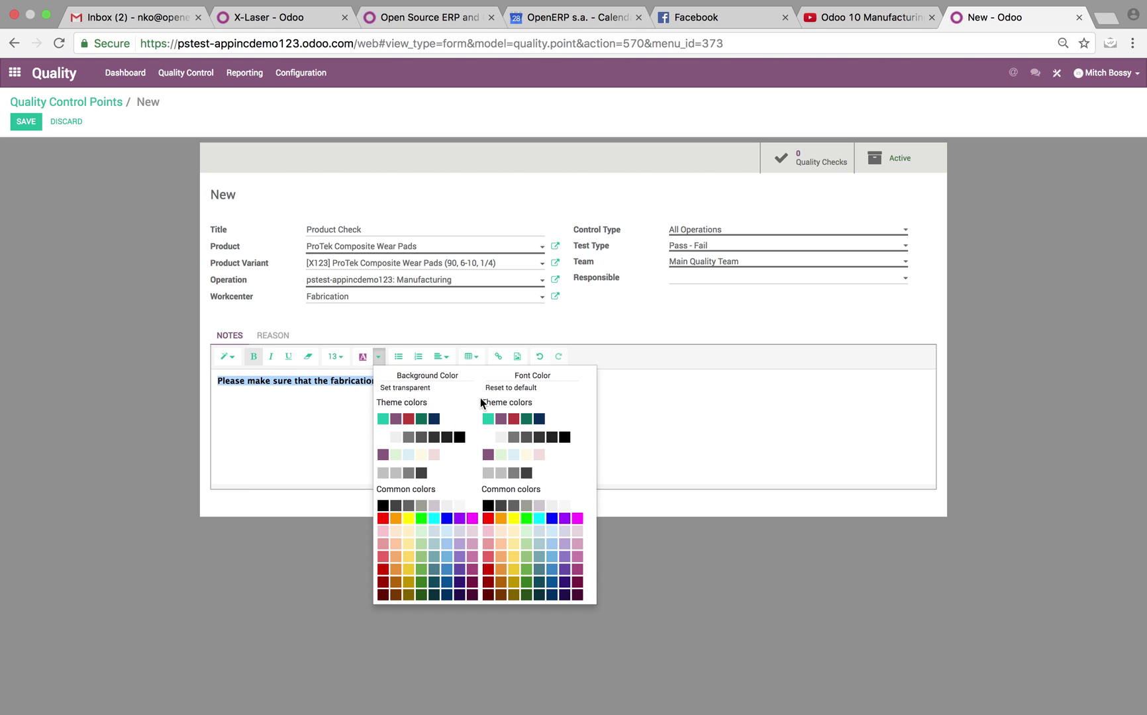
pyautogui.click(488, 520)
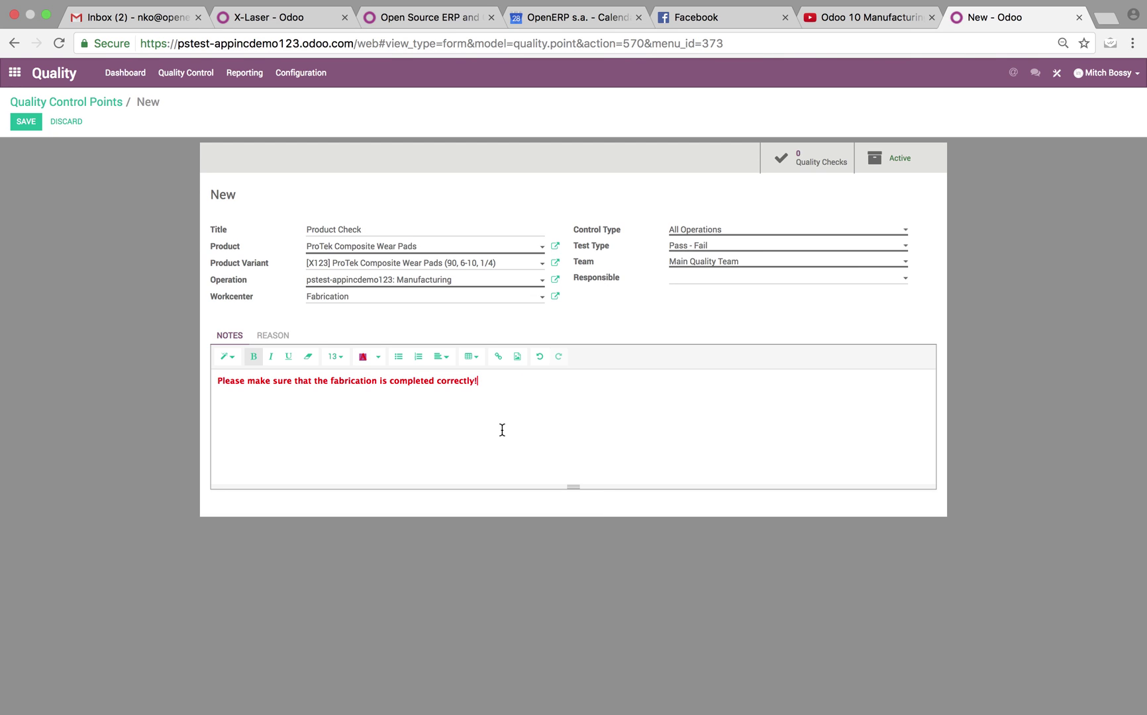
pyautogui.click(34, 122)
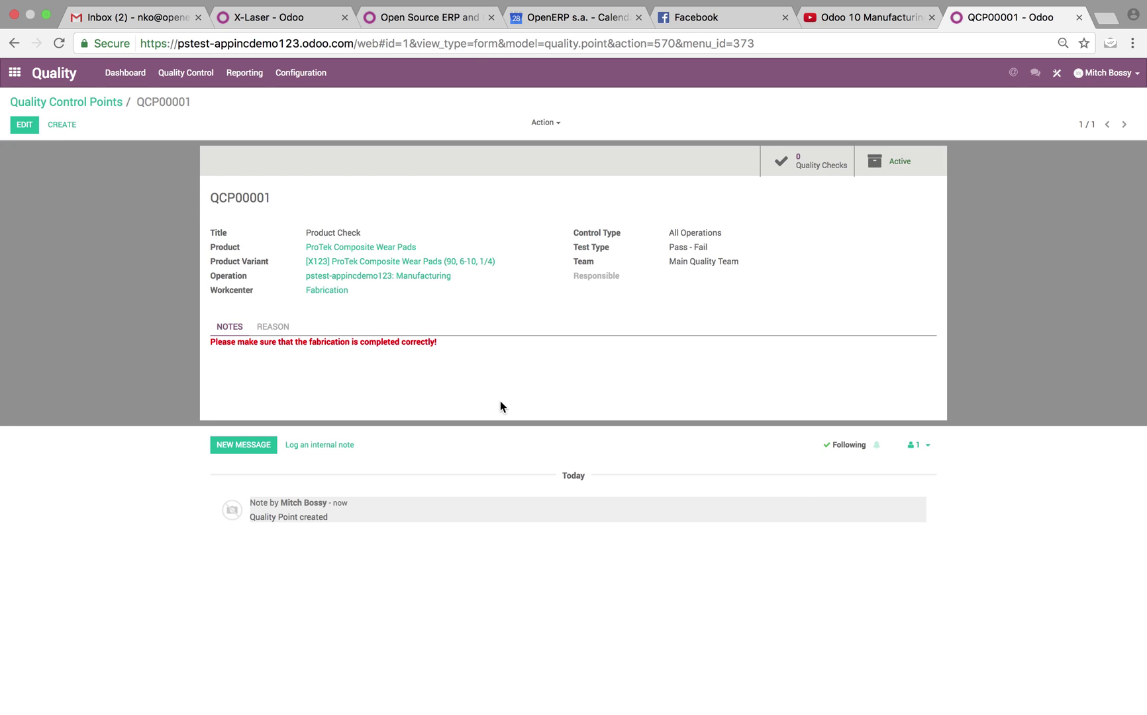
pyautogui.click(111, 98)
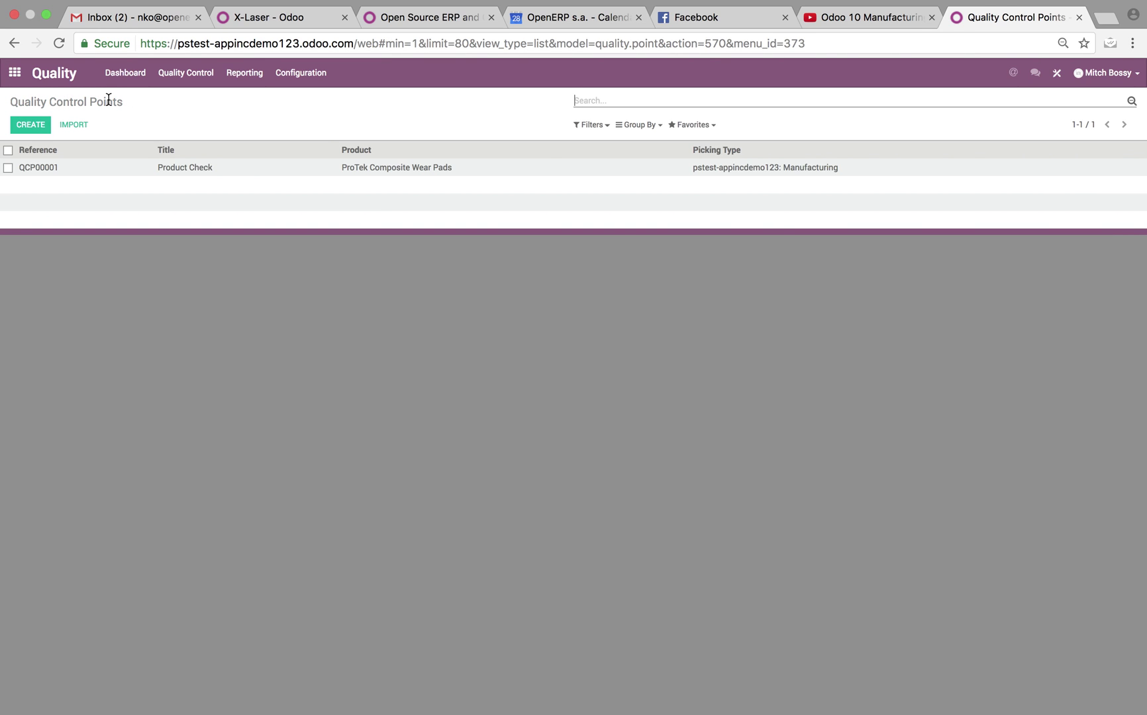
# - Open the Manufacturing Orders list in the Manufacturing app
pyautogui.click(14, 72)
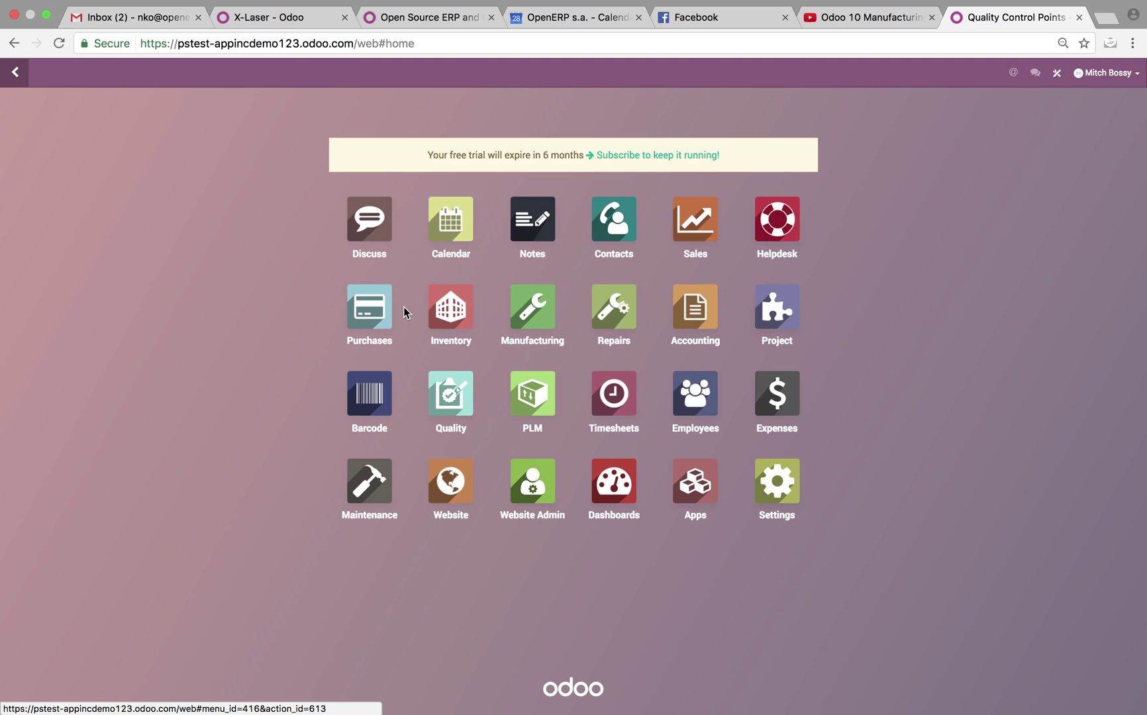
pyautogui.click(520, 309)
pyautogui.click(228, 79)
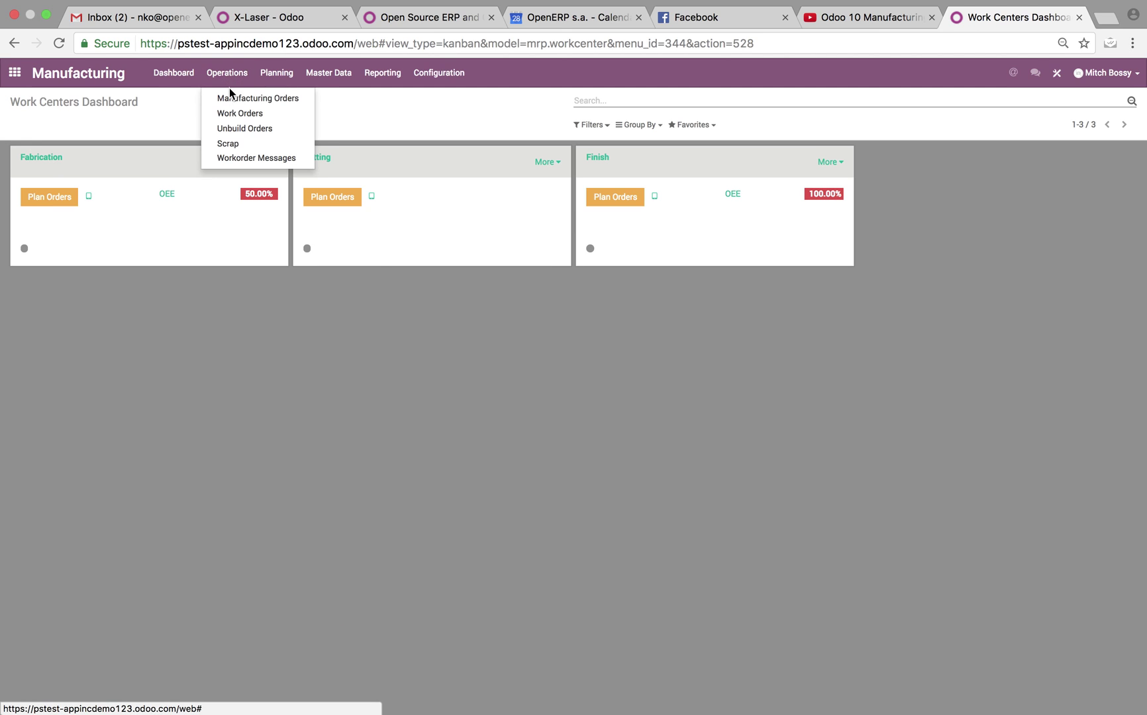
pyautogui.click(229, 82)
pyautogui.click(229, 82)
pyautogui.click(236, 99)
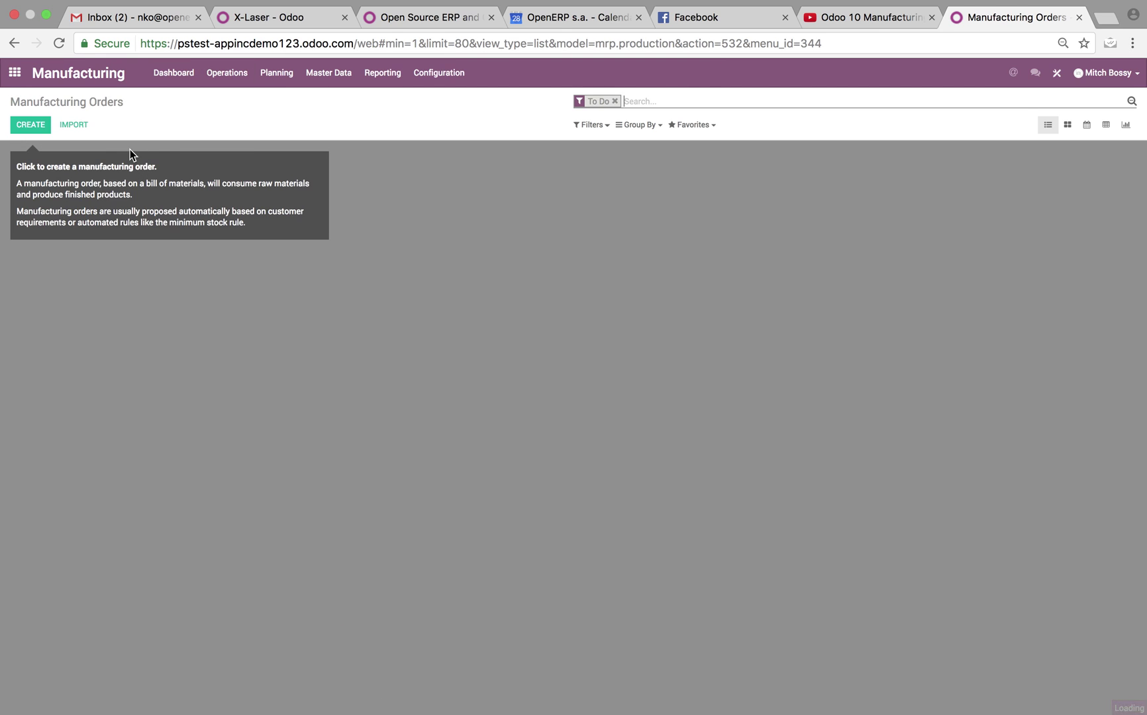
# - Create and save a manufacturing order for one [X123] ProTek Composite Wear Pads
pyautogui.click(26, 121)
pyautogui.click(374, 233)
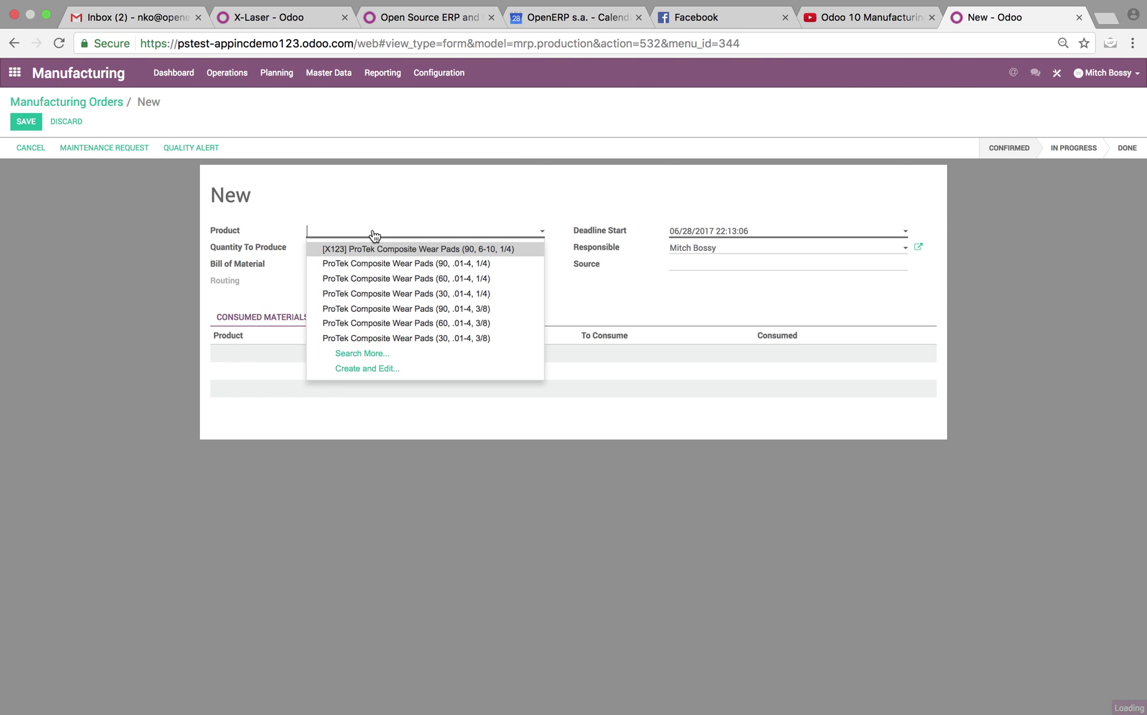
pyautogui.write('a')
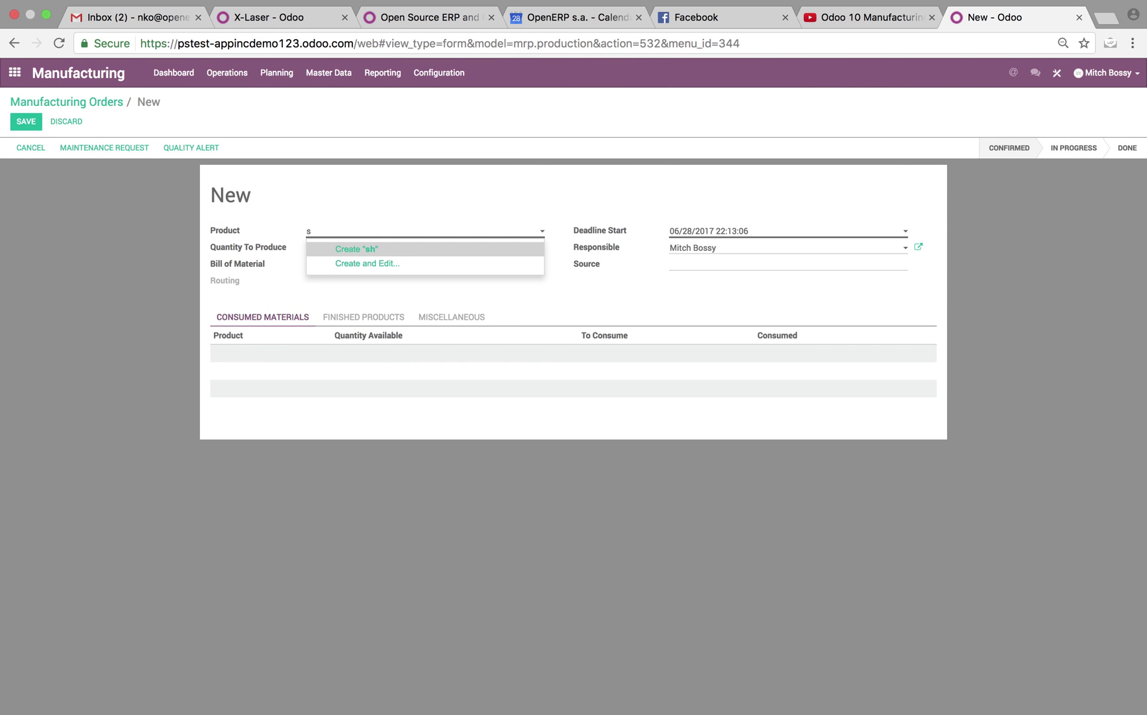
pyautogui.press('BackSpace')
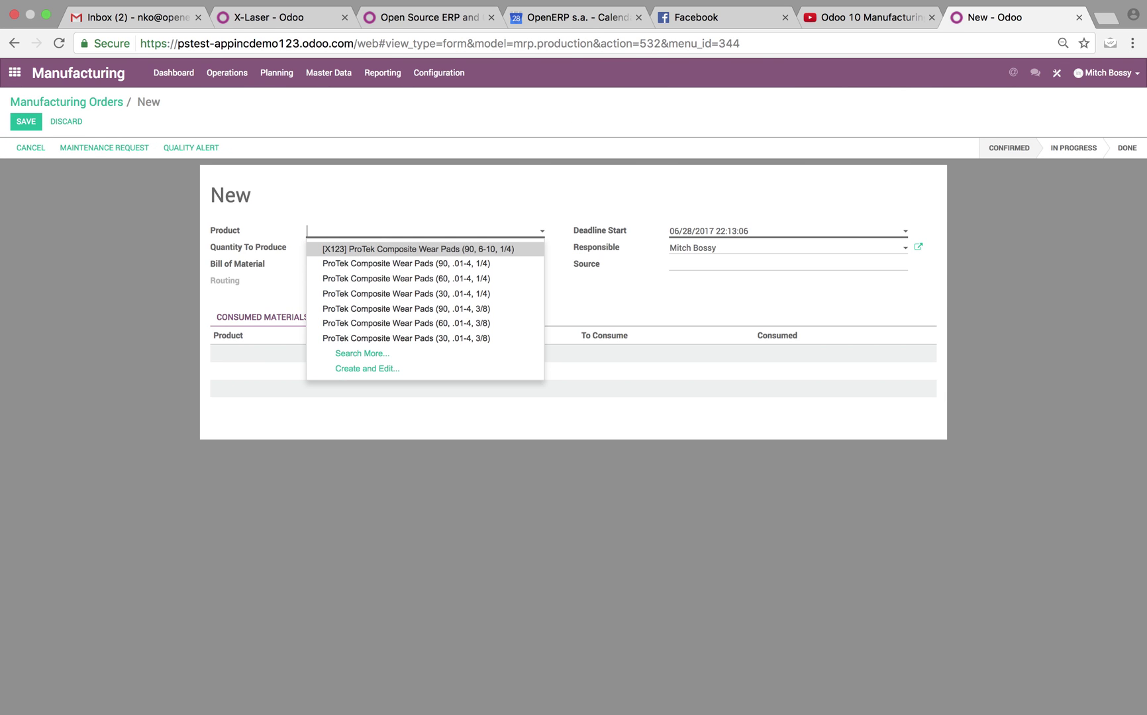
pyautogui.click(404, 249)
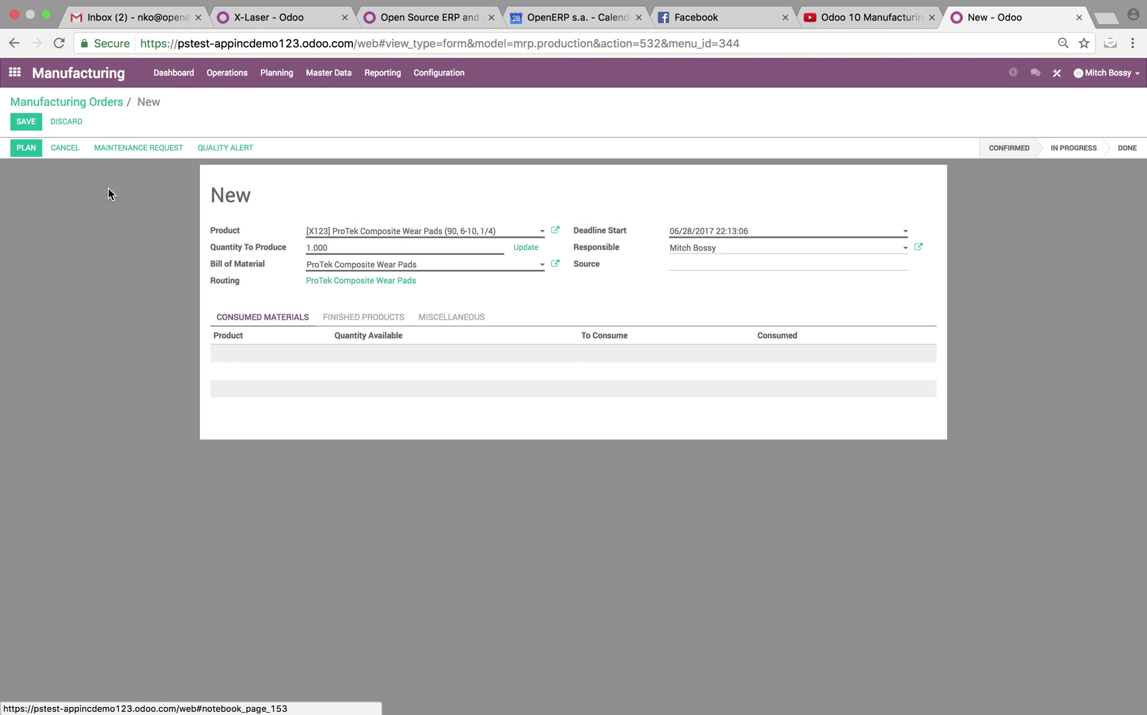
pyautogui.click(27, 121)
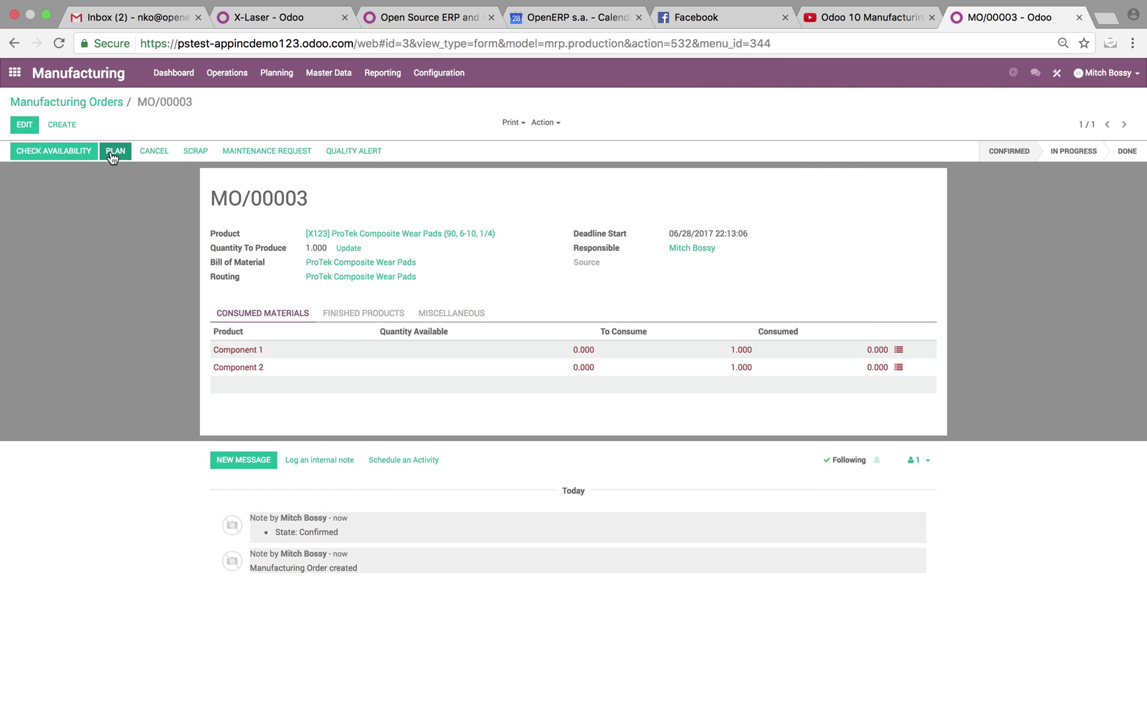
# - Check component availability for MO/00003 and plan it
pyautogui.click(86, 150)
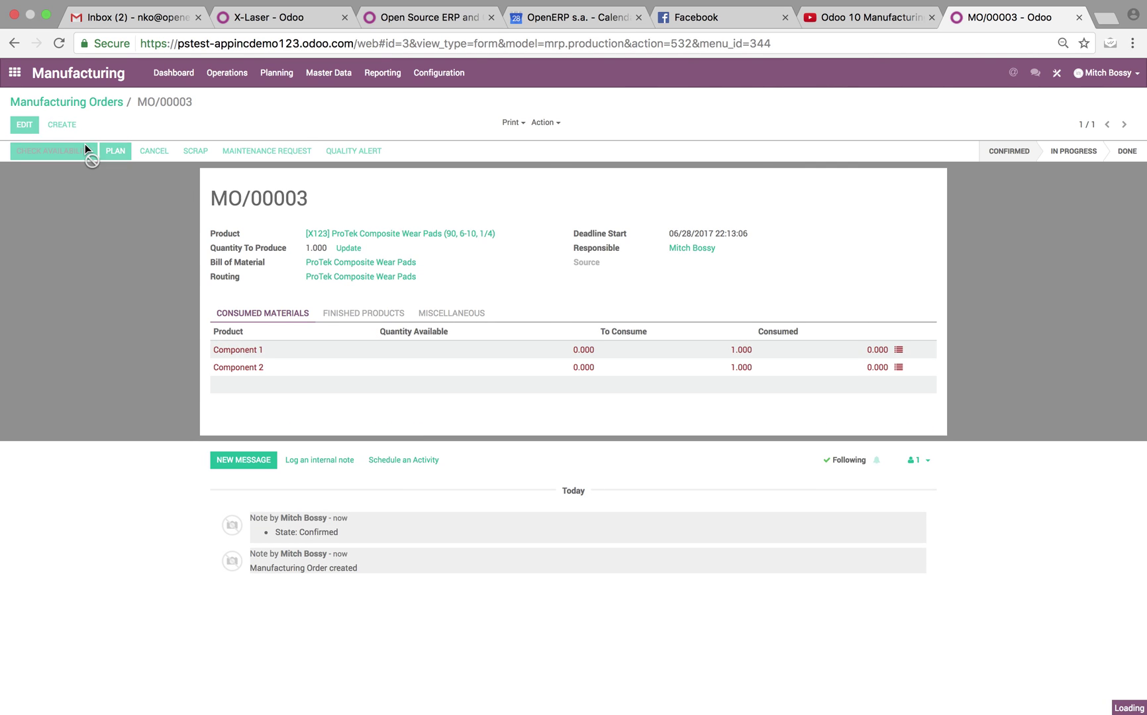
pyautogui.click(86, 151)
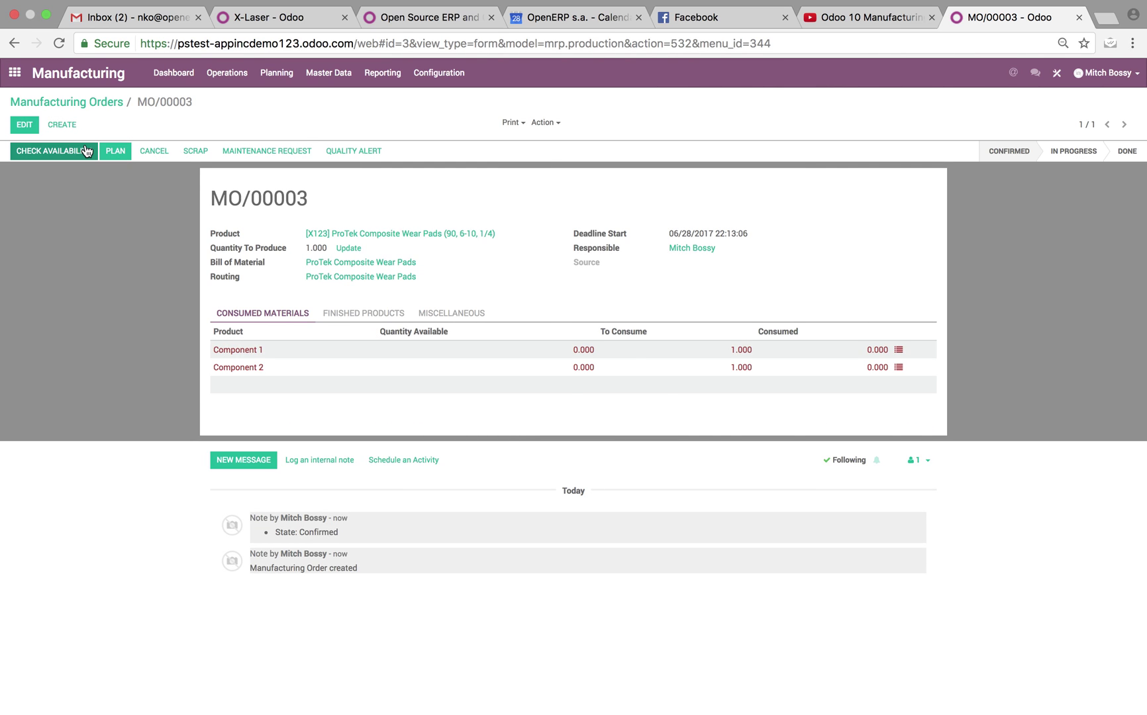
pyautogui.click(124, 144)
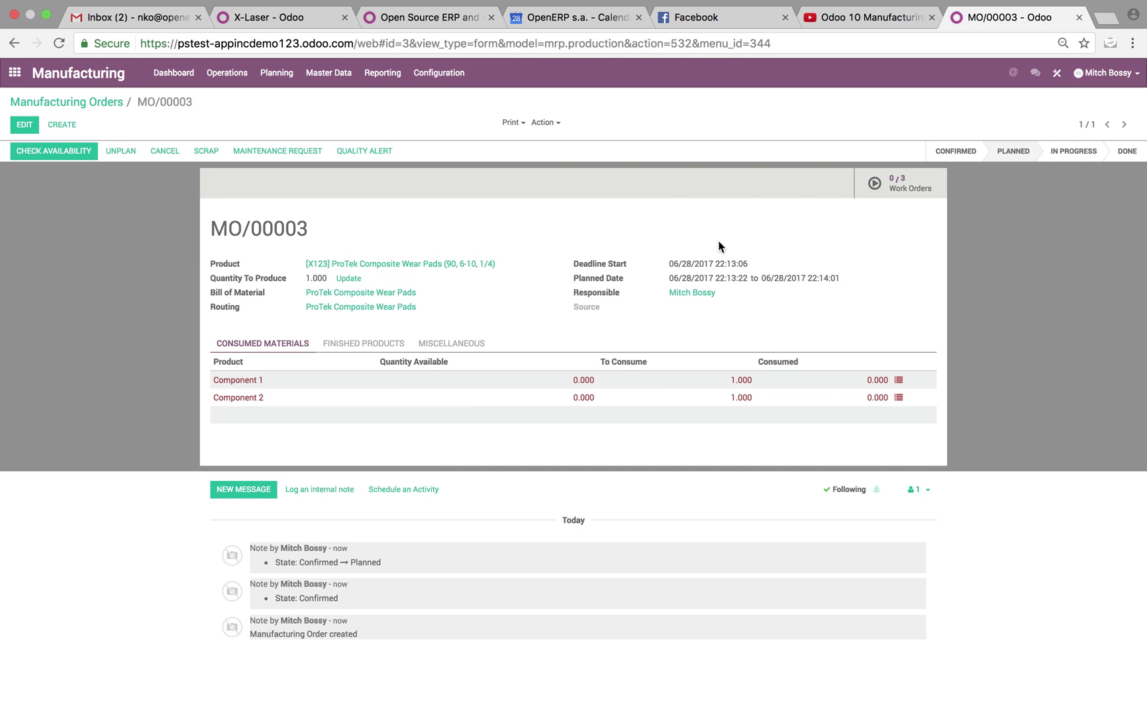
# - Start the Fabrication work order and assign it the new lot 0000003
pyautogui.click(914, 183)
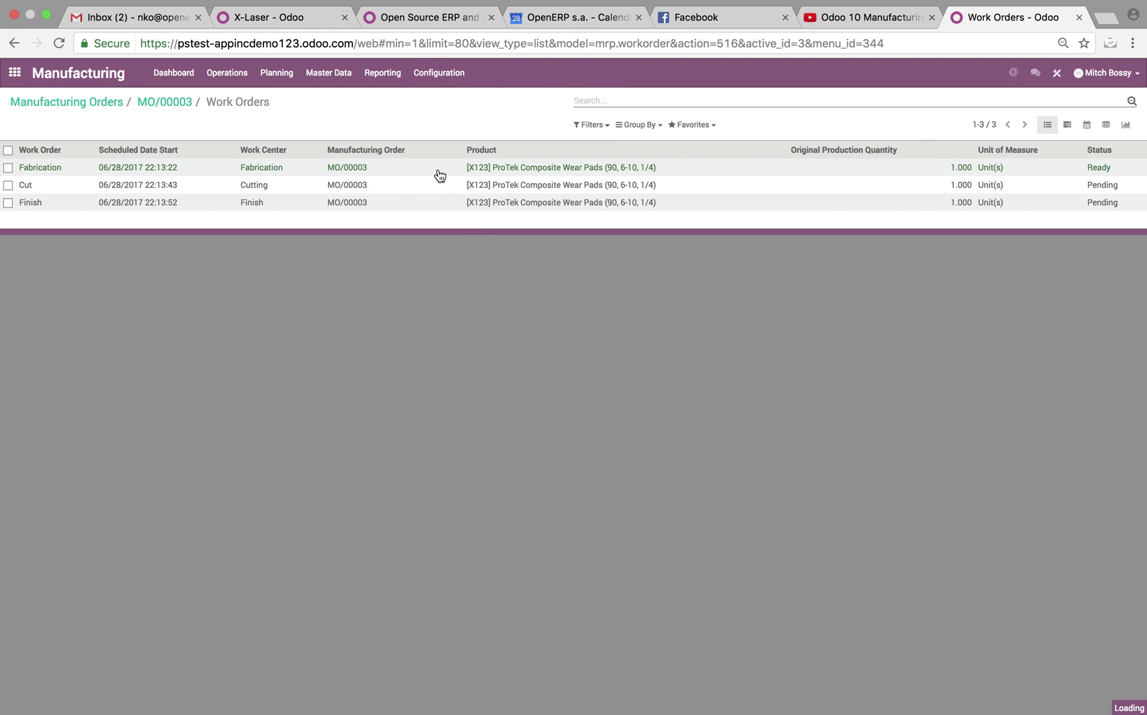
pyautogui.click(439, 172)
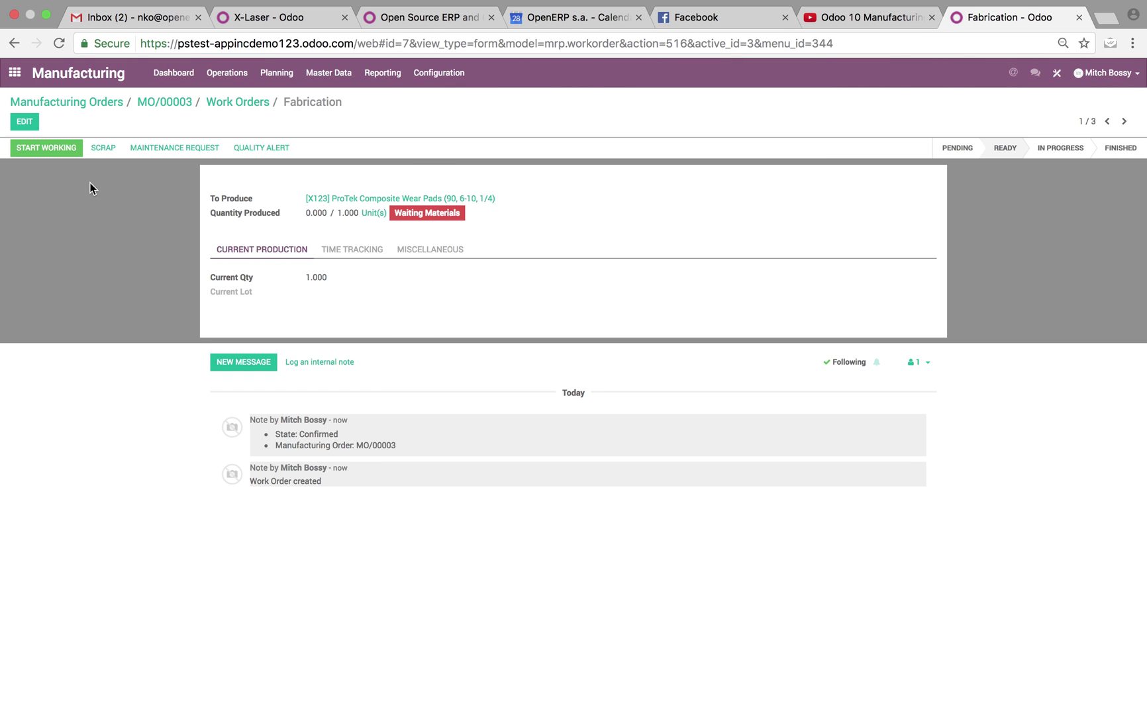
pyautogui.click(56, 149)
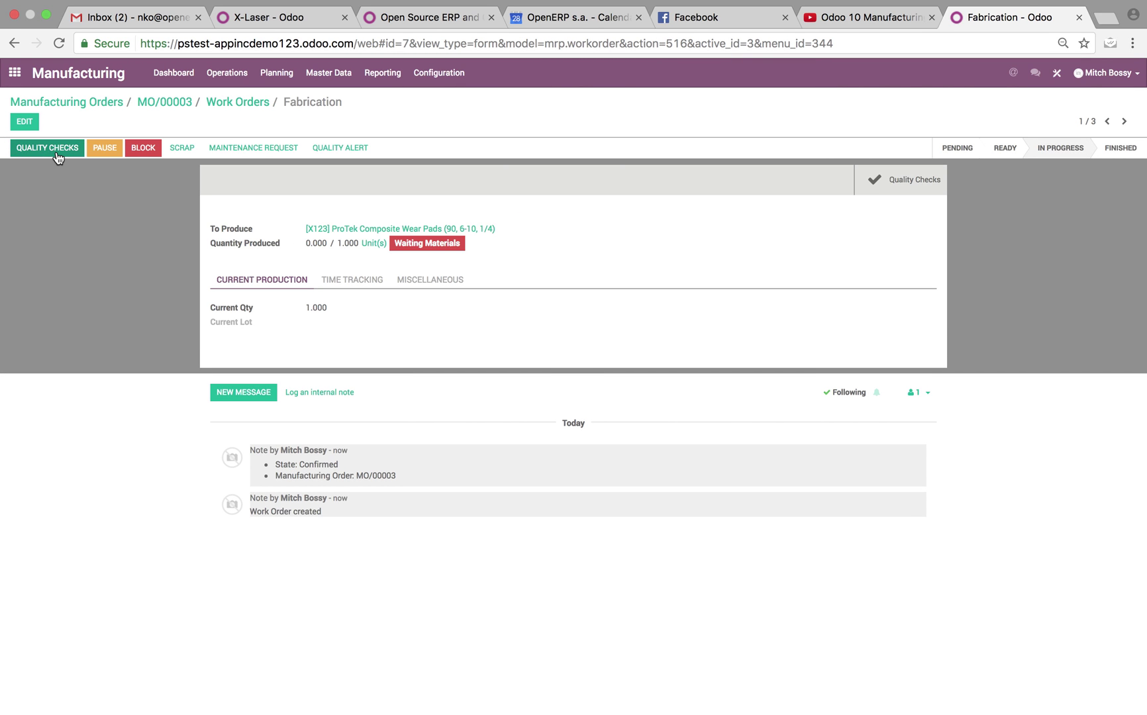
pyautogui.click(25, 121)
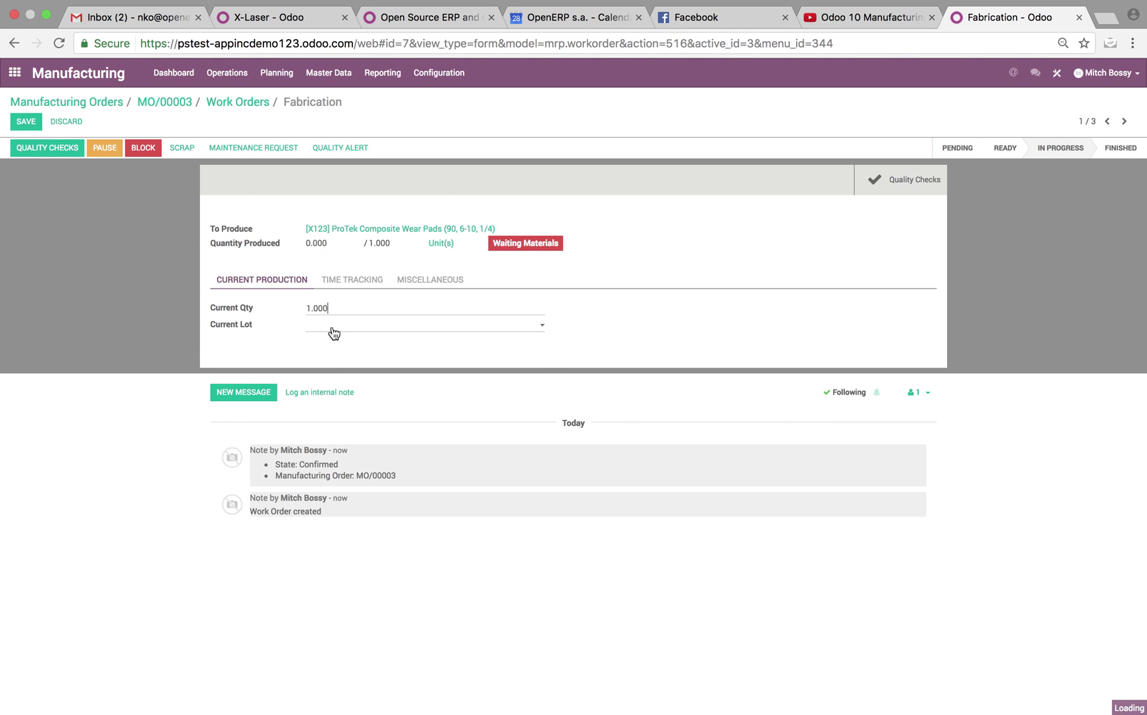
pyautogui.click(331, 327)
pyautogui.click(365, 373)
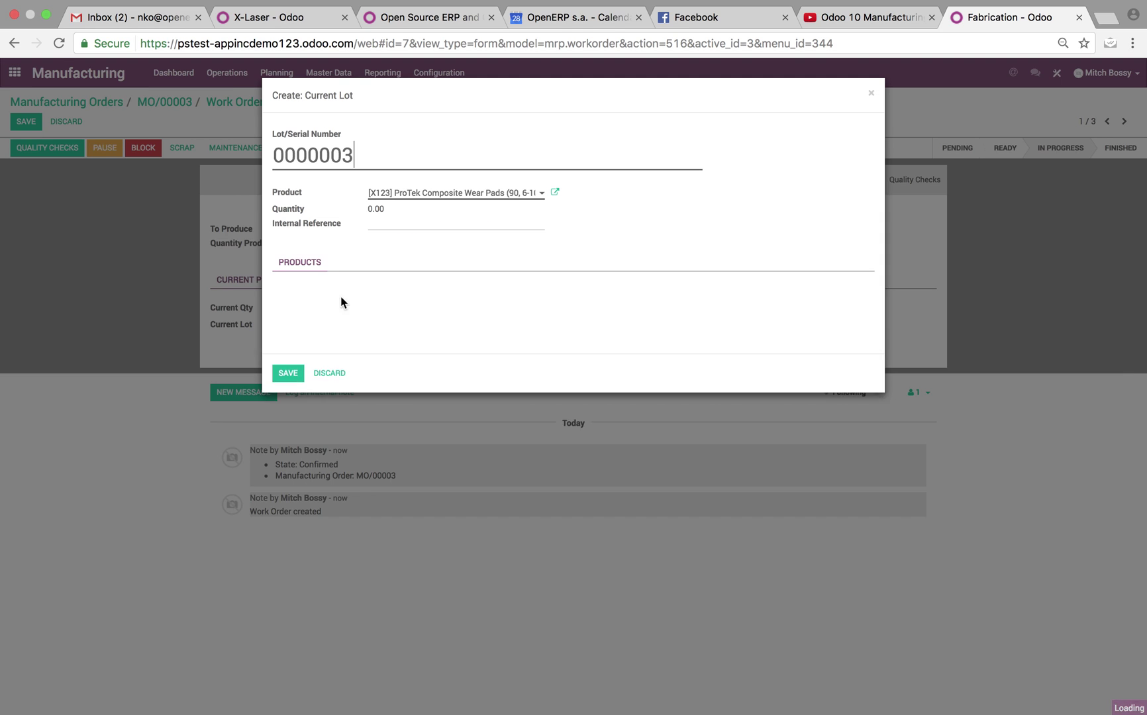
pyautogui.click(296, 405)
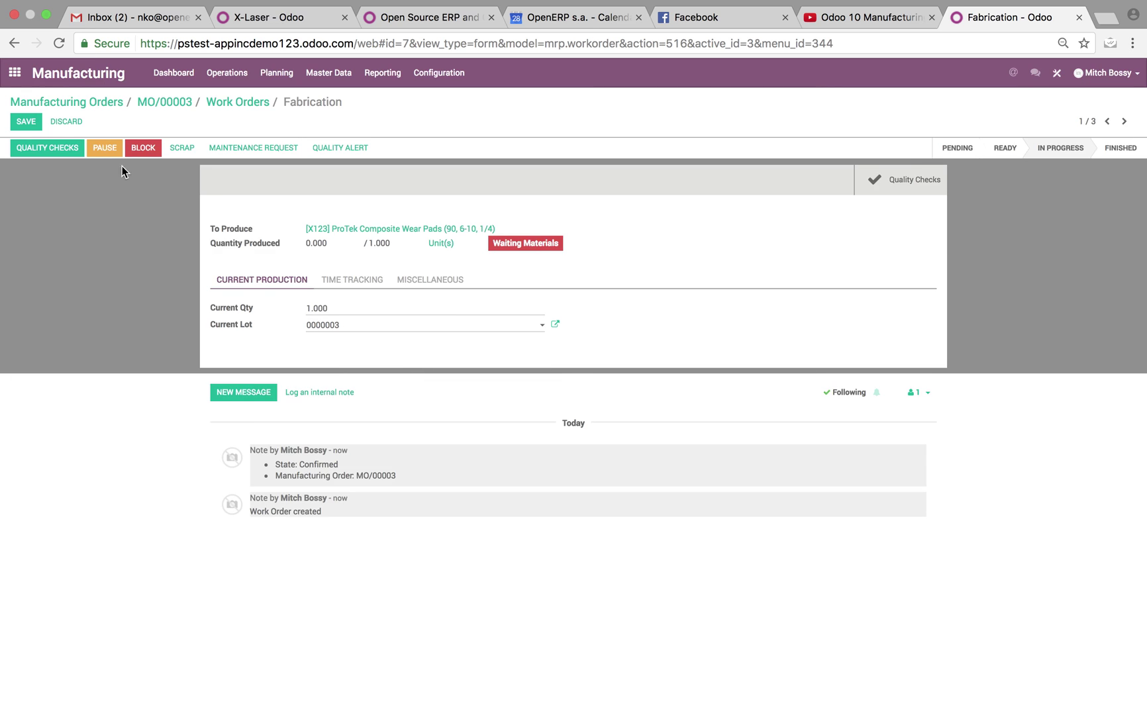
pyautogui.click(17, 123)
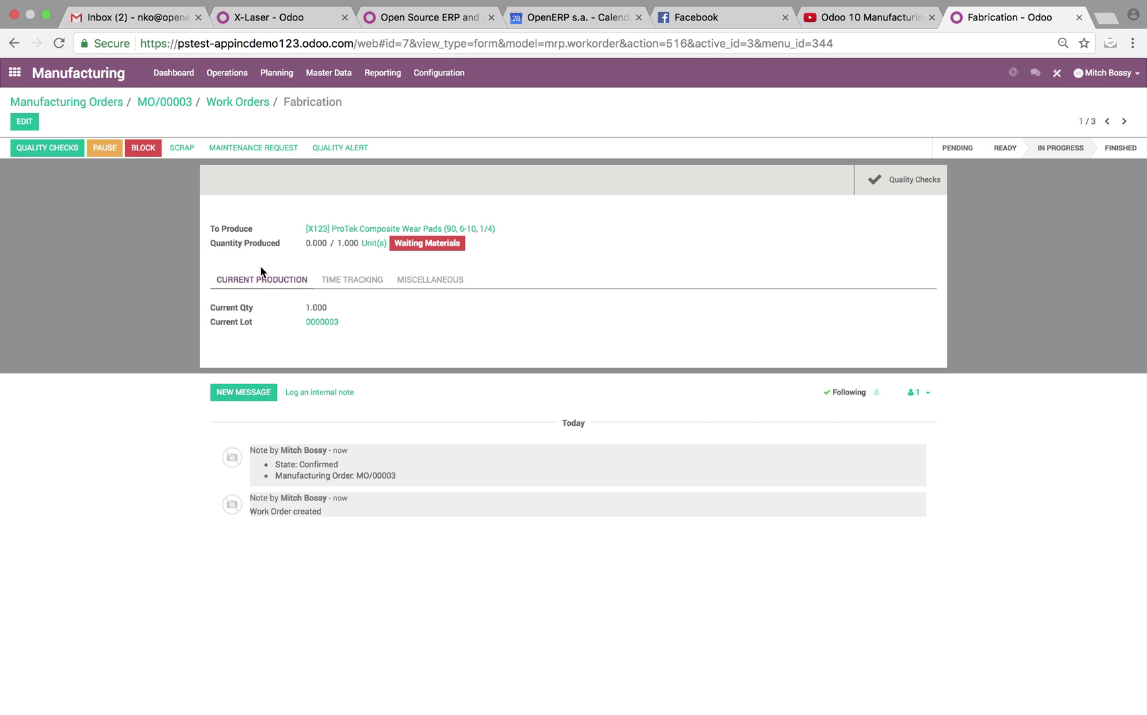
# - Pass the Product Check quality check on the Fabrication work order
pyautogui.click(67, 152)
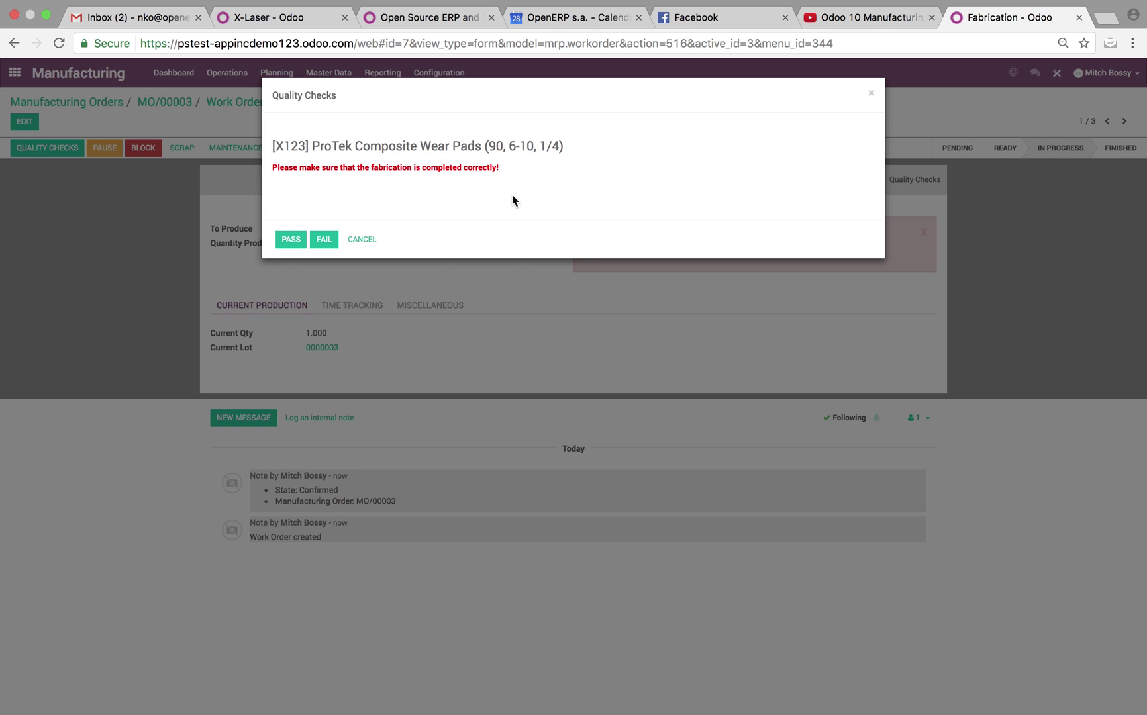
pyautogui.click(298, 244)
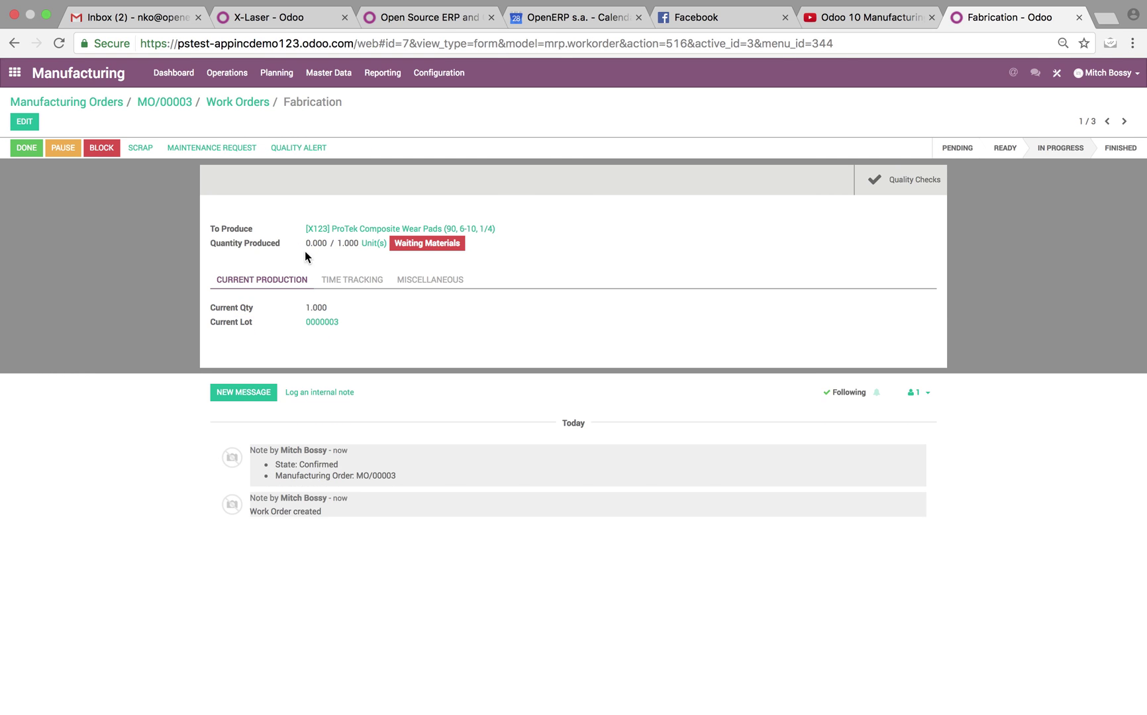
# - Mark Fabrication done, then start and finish the Cut work order of MO/00003
pyautogui.click(28, 149)
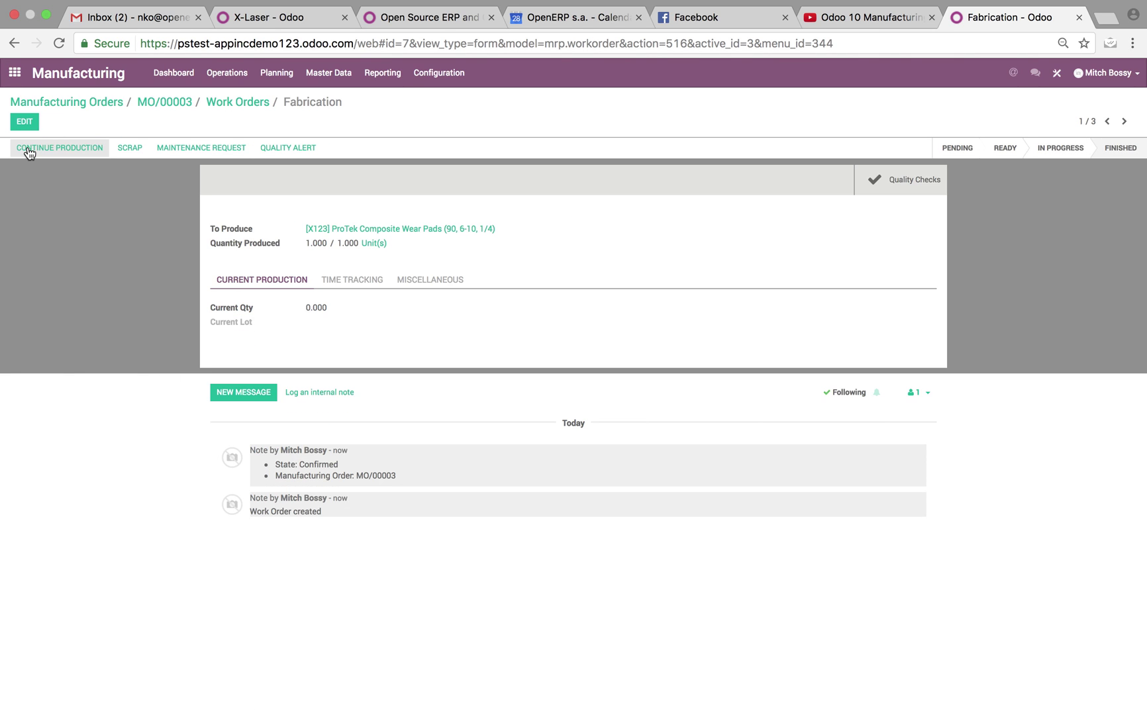
pyautogui.click(239, 102)
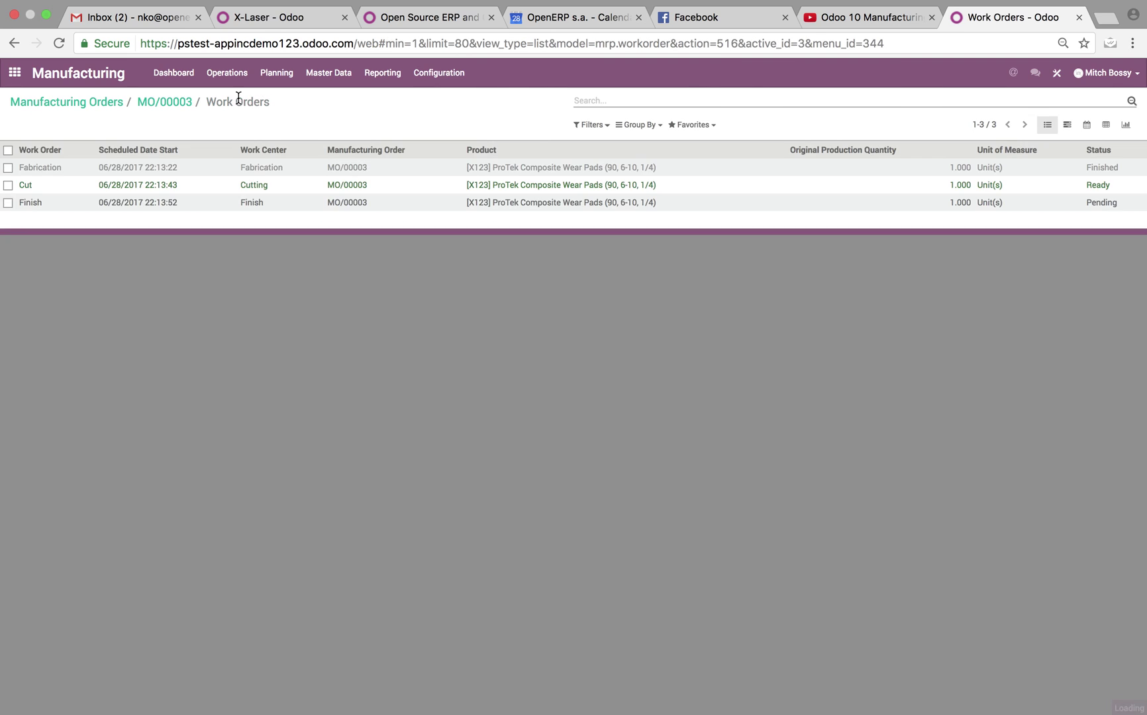
pyautogui.click(1082, 188)
pyautogui.click(61, 147)
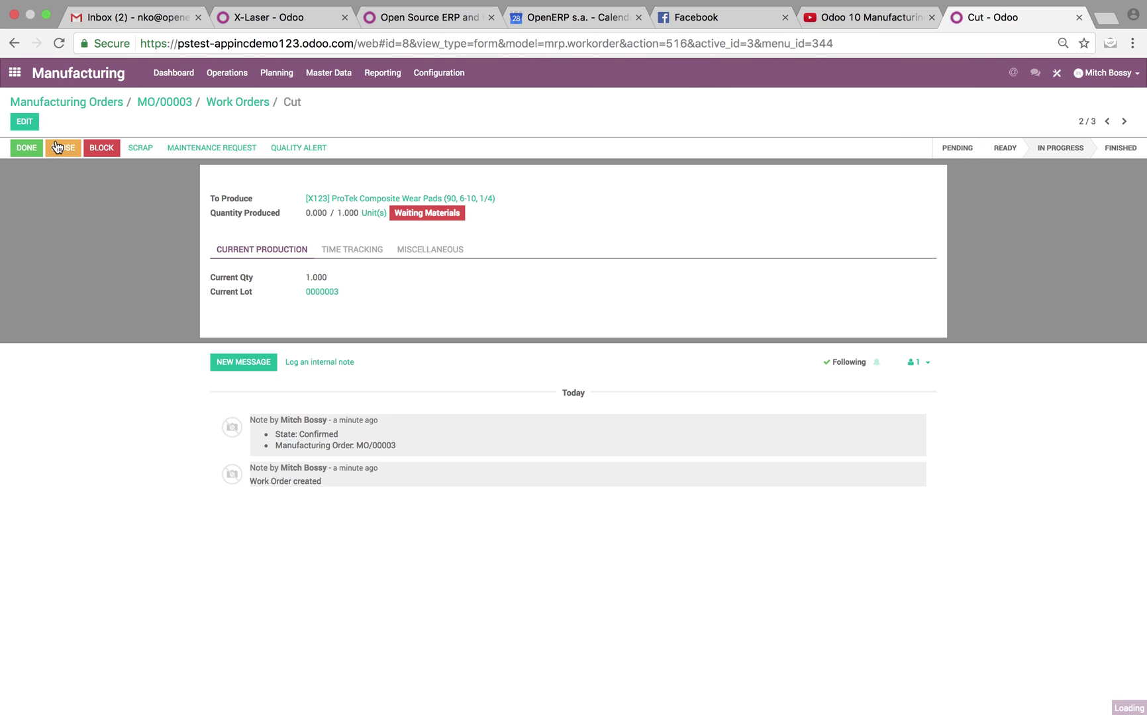
pyautogui.click(26, 149)
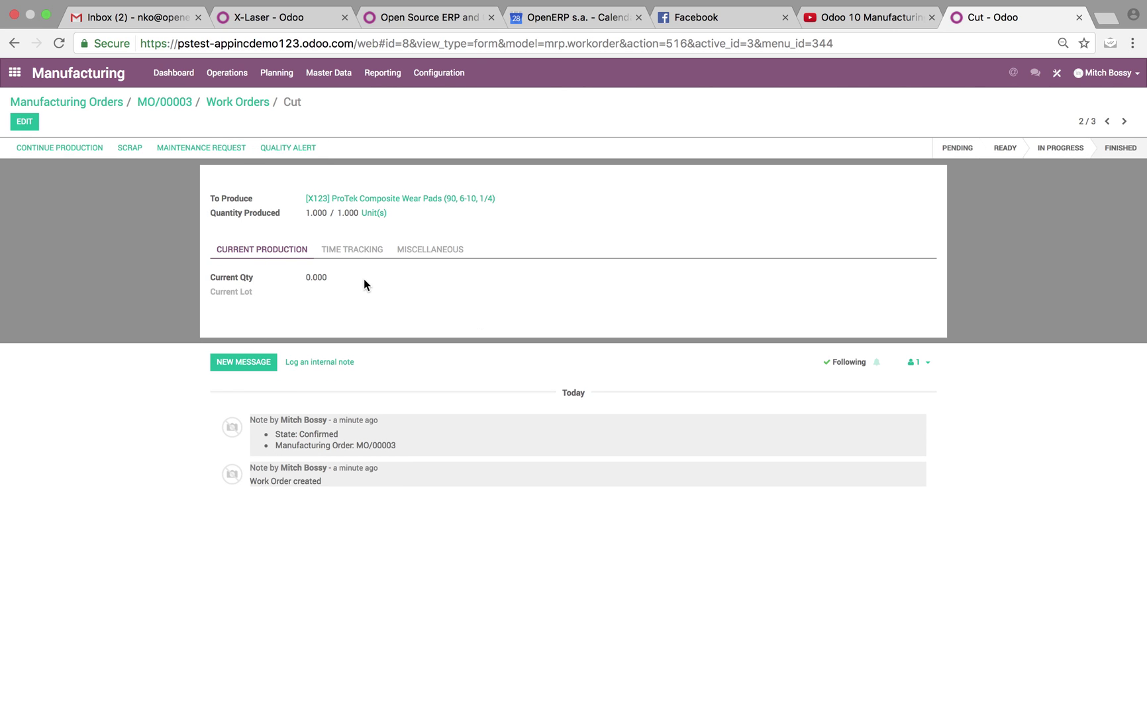
pyautogui.click(229, 104)
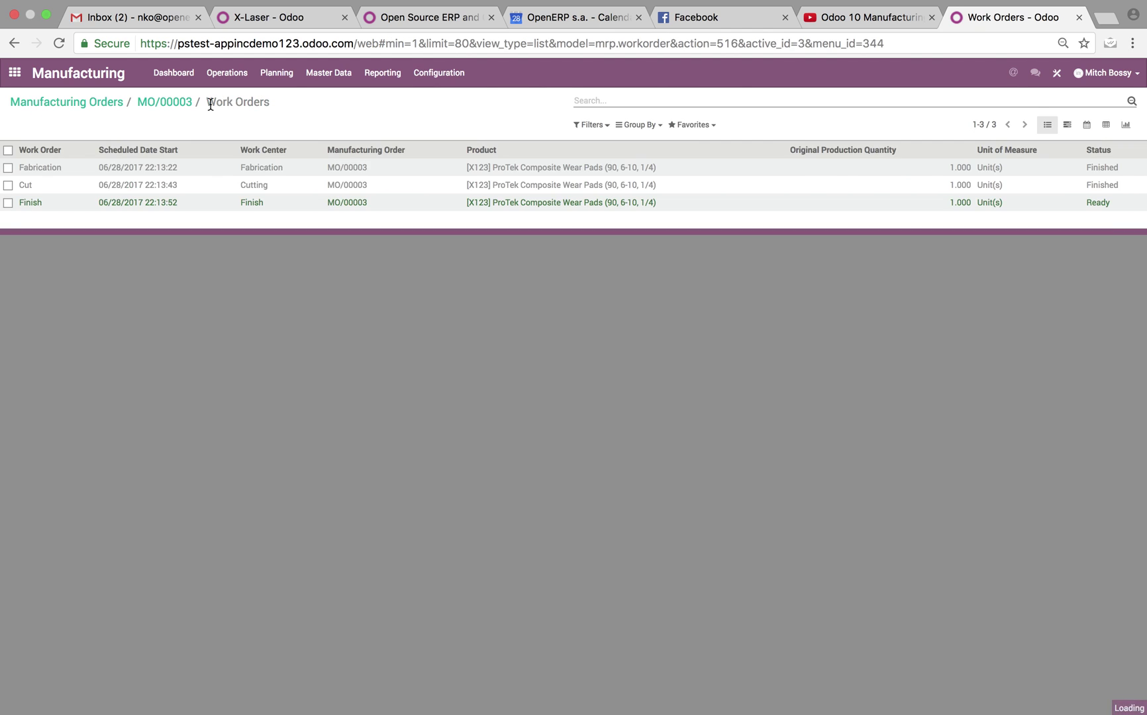
pyautogui.click(85, 105)
# - Go back to the Odoo home apps screen
pyautogui.click(25, 78)
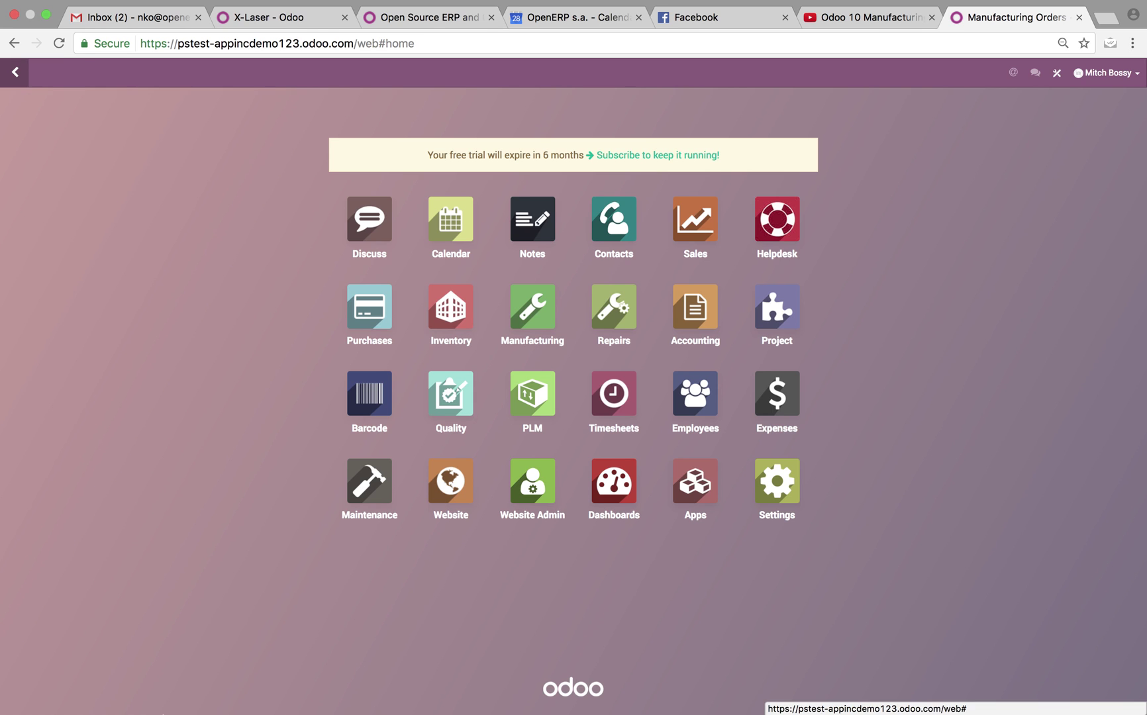
pyautogui.moveTo(149, 701)
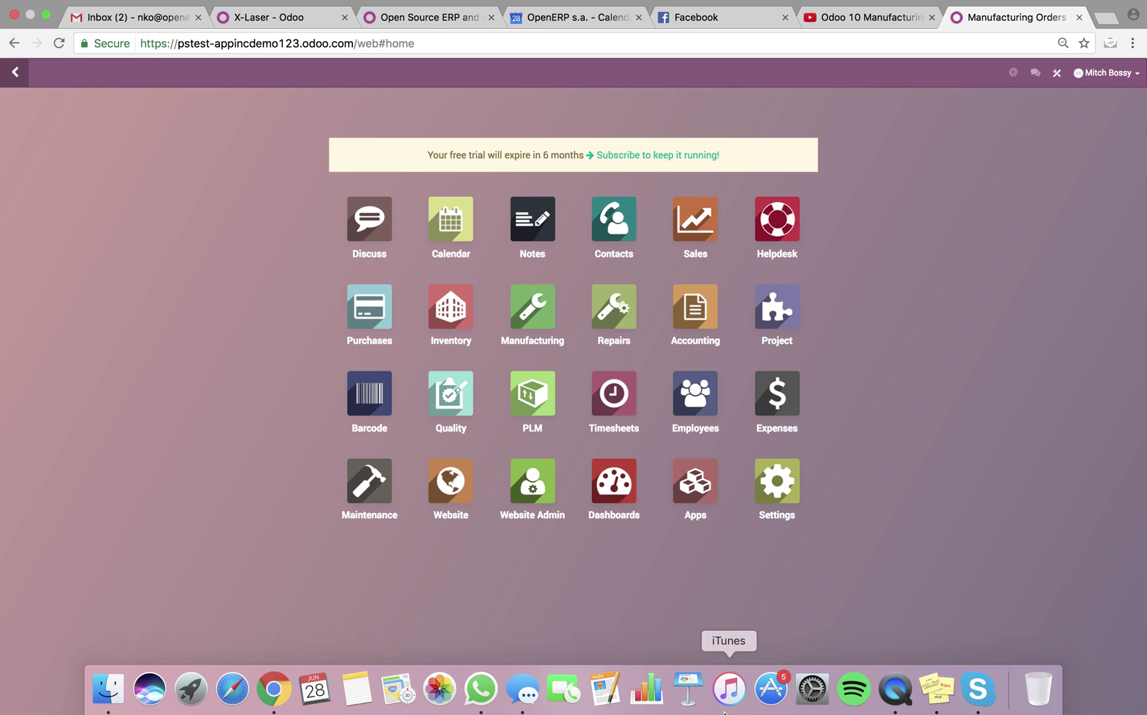